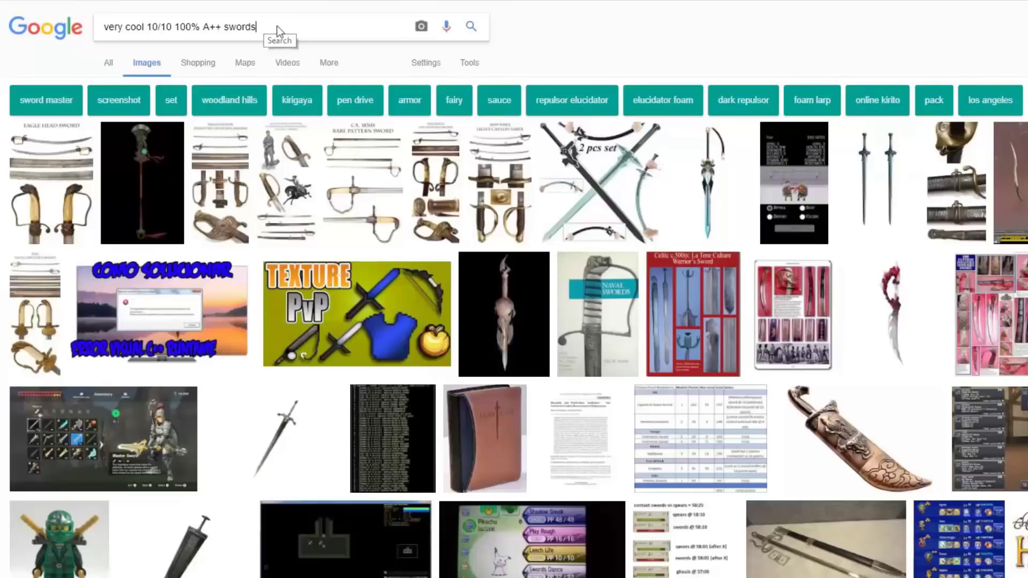
Preview one of the images found by the current sword search
left_click_drag(274, 30, 103, 30)
left_click(123, 30)
left_click(402, 271)
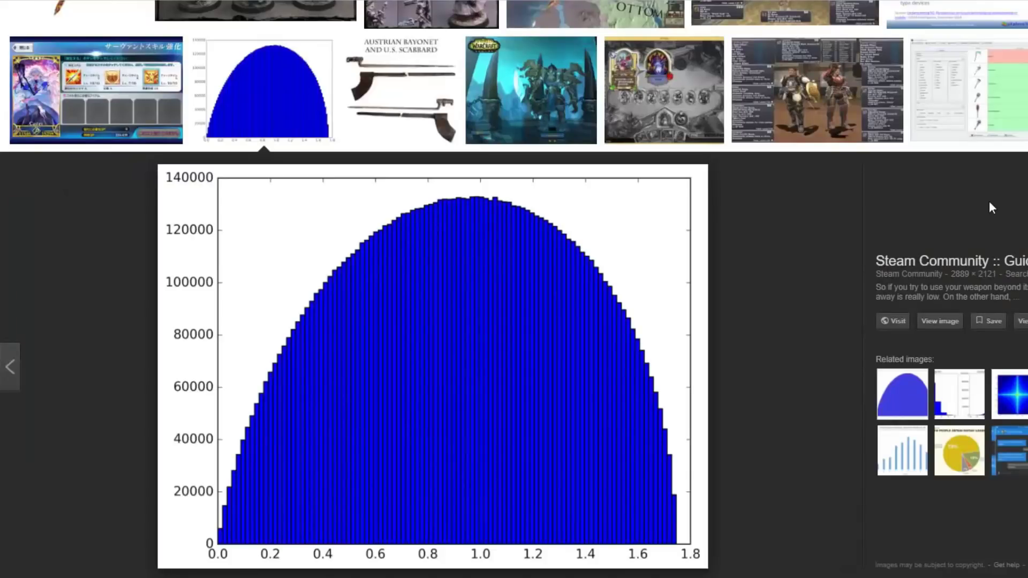
Search the images for "swords", then add "sci-" at the start of the query
triple_click(243, 30)
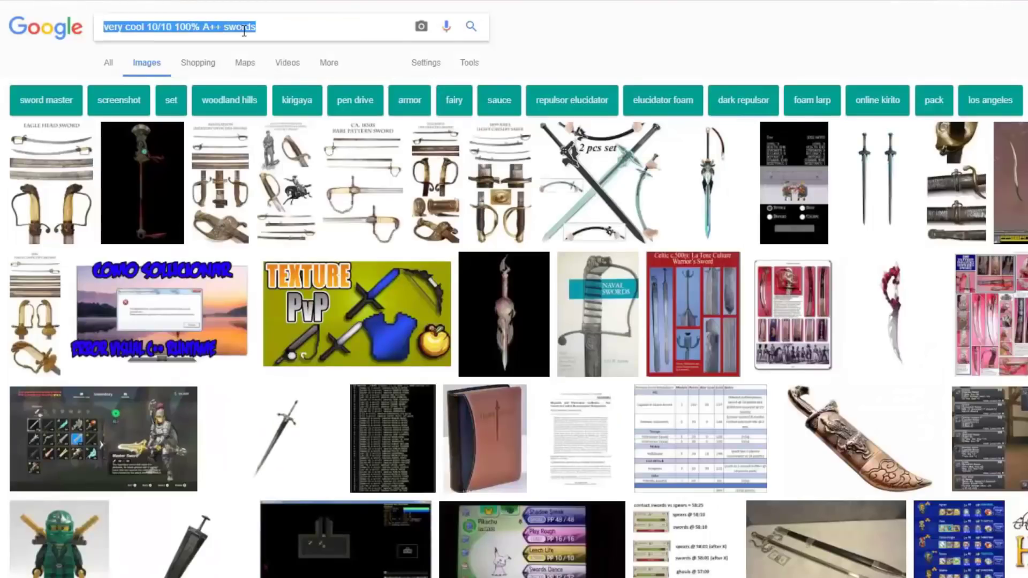
type("swords")
key("Return")
key("Home")
type("sci-")
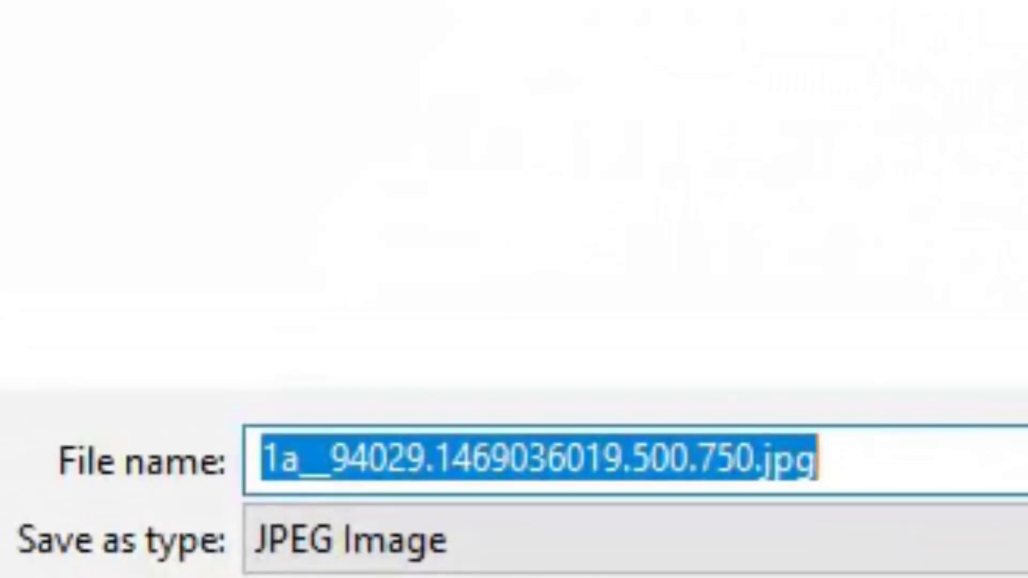
Save the chosen sword picture as a JPEG image named "as"
type("as")
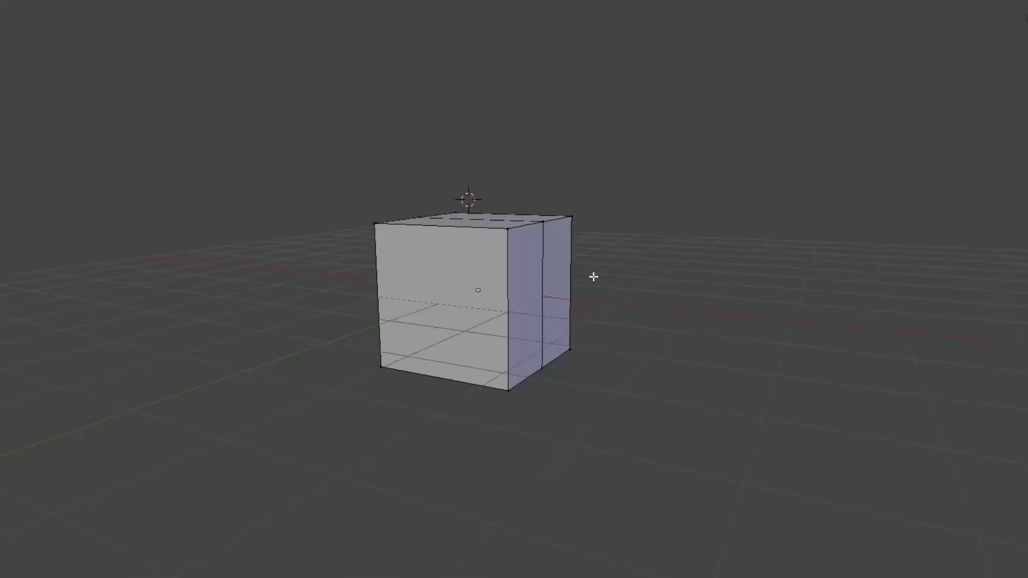
Enable background images for the 3D view and load as.jpg from the Desktop as the reference
key("n")
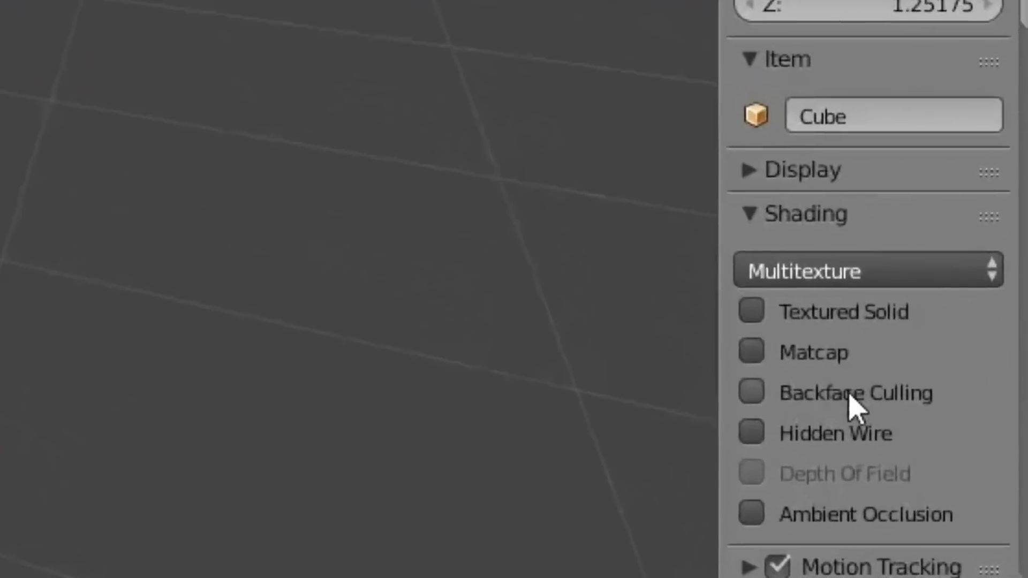
scroll(814, 413, "down", 5)
left_click(716, 496)
scroll(749, 455, "down", 2)
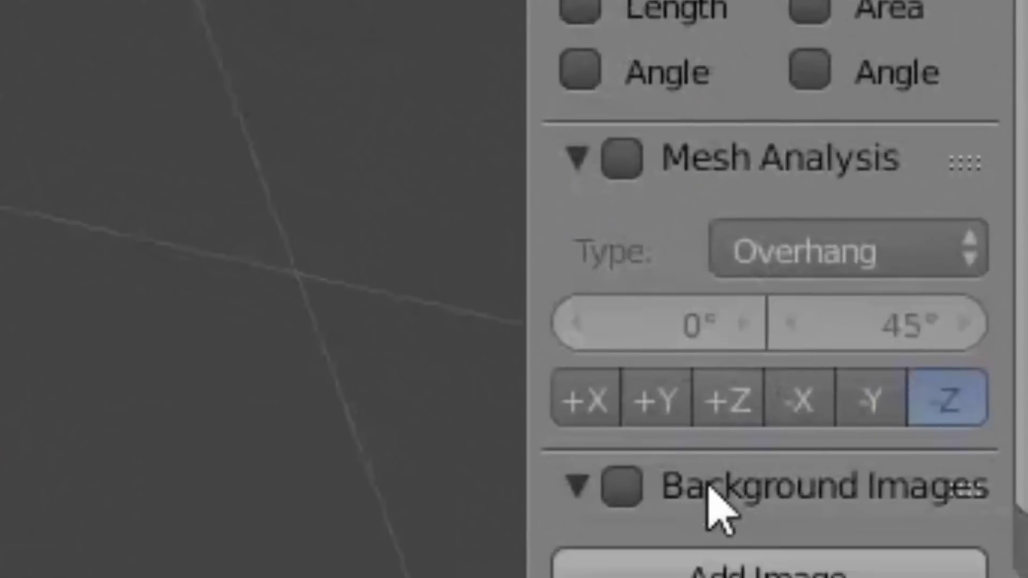
left_click(776, 466)
scroll(803, 267, "down", 5)
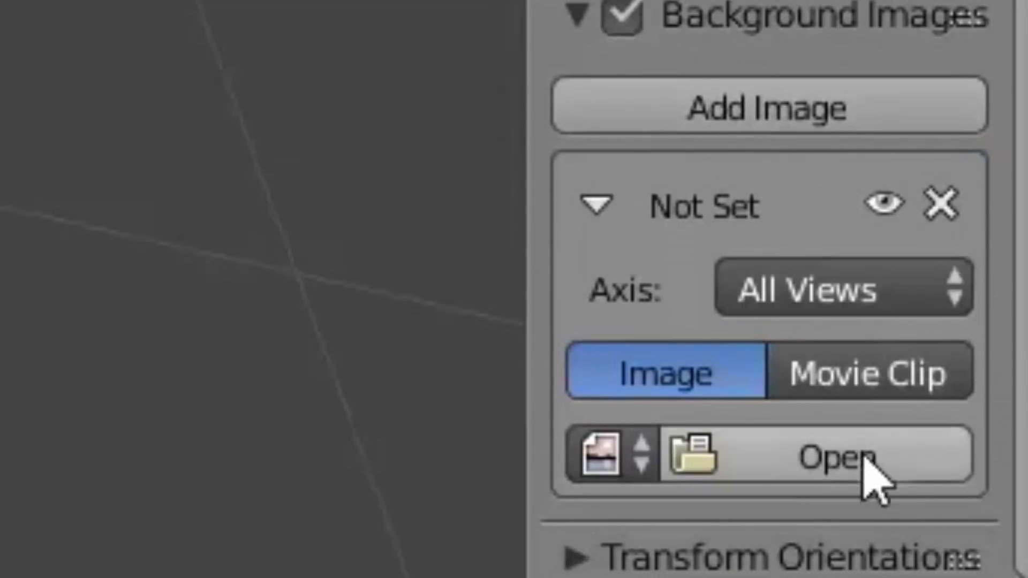
left_click(857, 455)
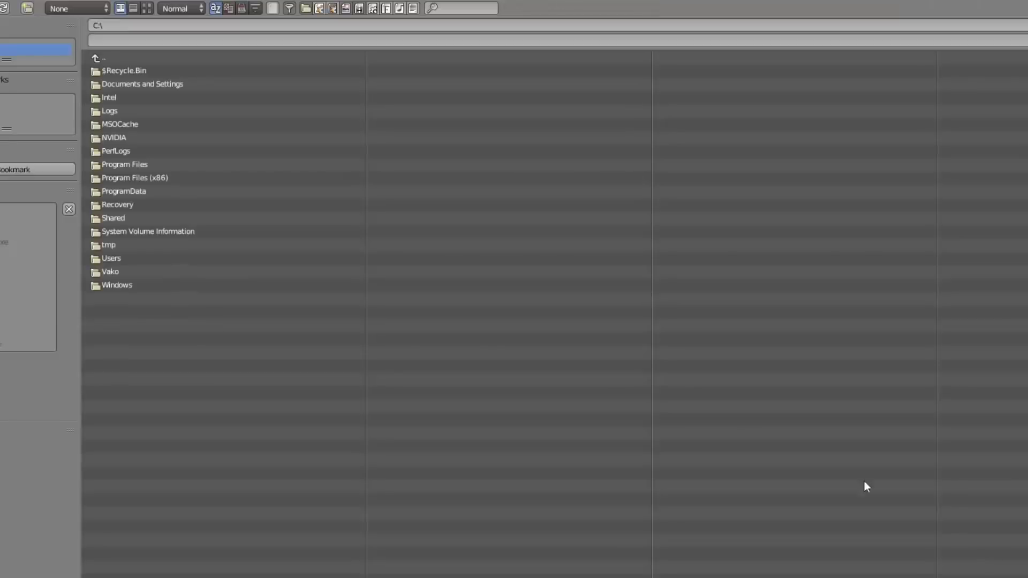
left_click(27, 214)
double_click(116, 404)
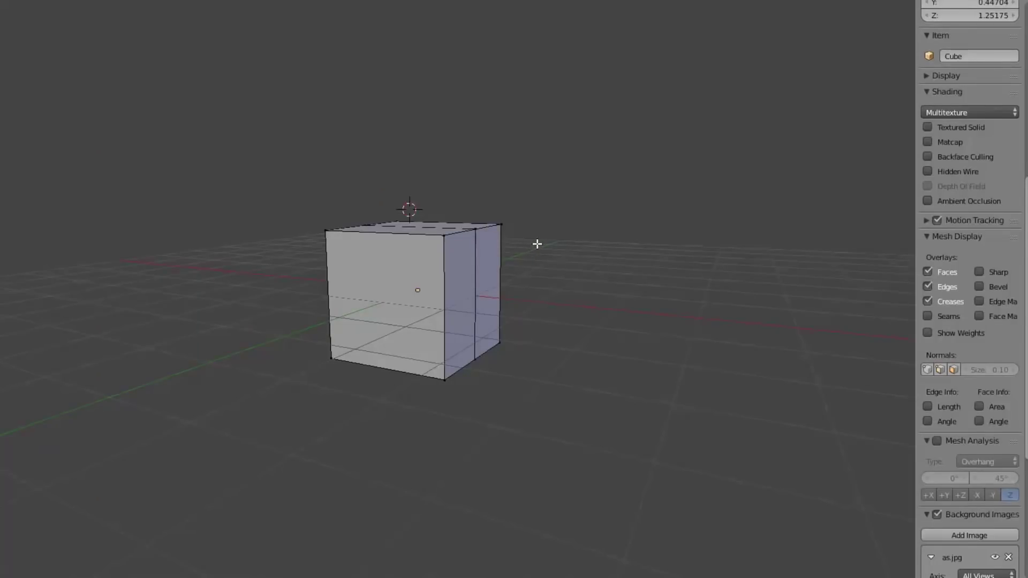
Switch to orthographic projection and check the reference image from the axis-aligned views
key("KP_5")
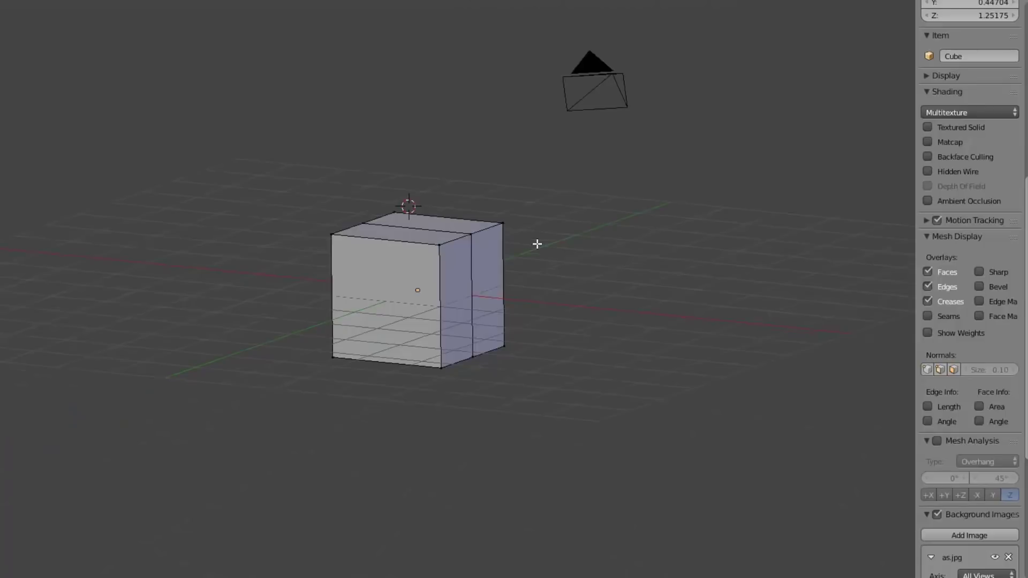
key("KP_3")
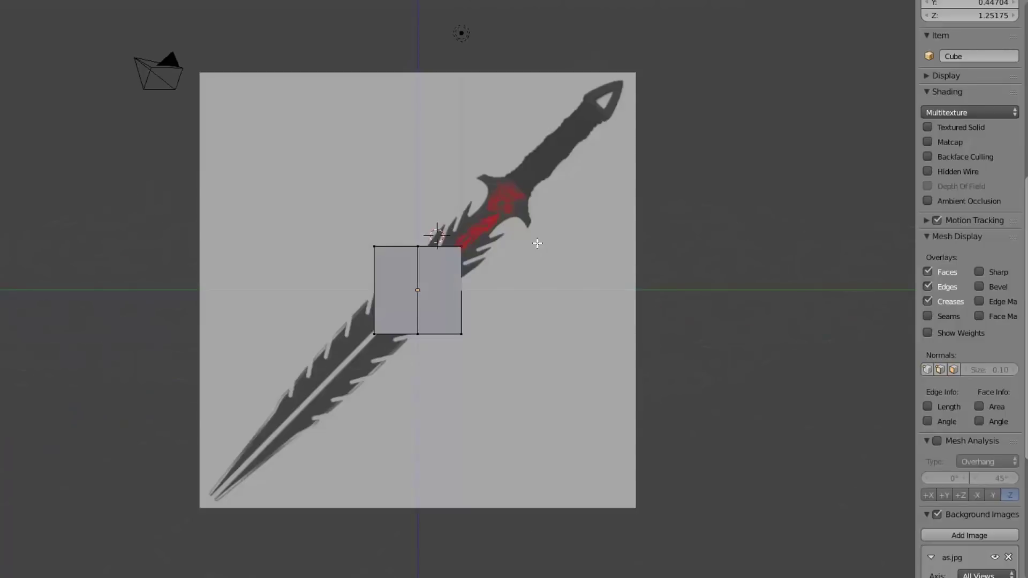
middle_click_drag(537, 243, 557, 252)
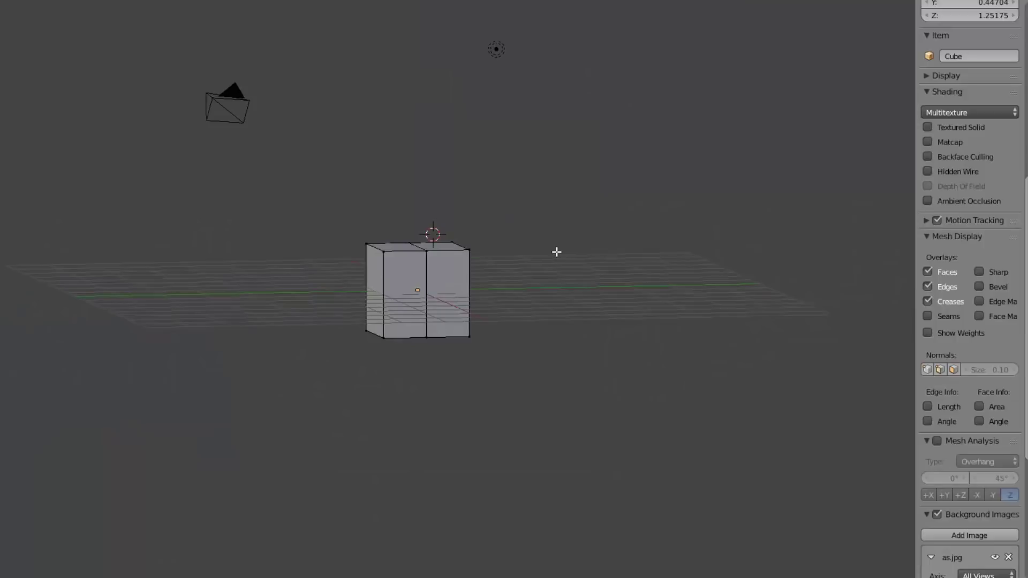
key("KP_3")
key("ctrl+KP_3")
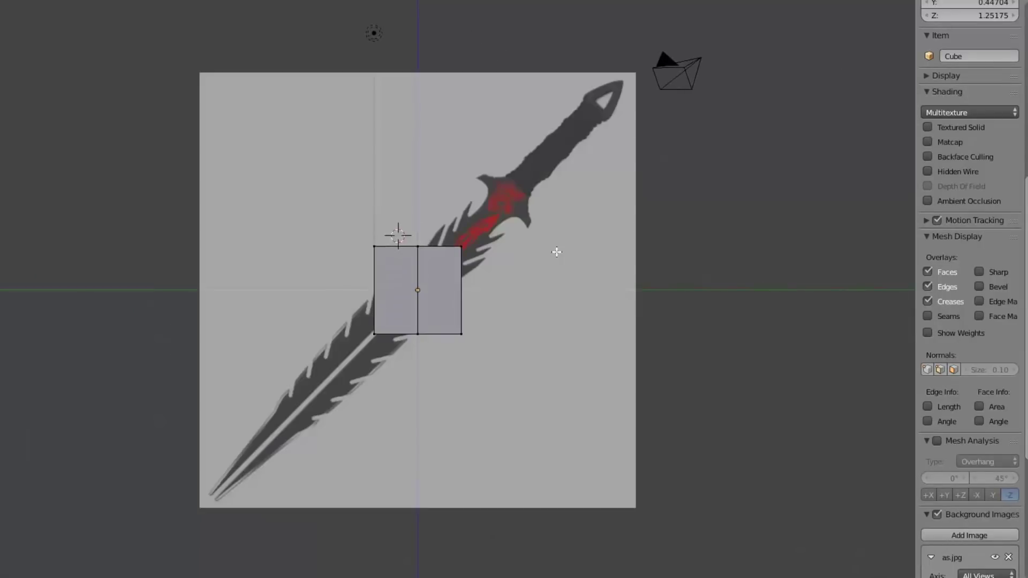
key("KP_7")
key("KP_1")
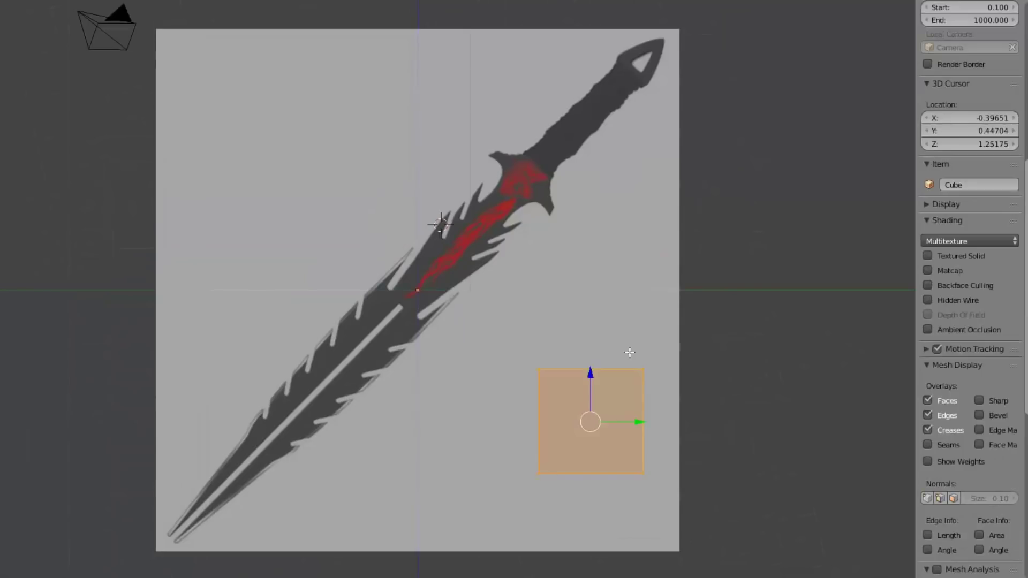
Rotate the background image to 45.4° and offset it to X 0.400, Y -0.010 so the sword lies horizontally
scroll(969, 419, "down", 10)
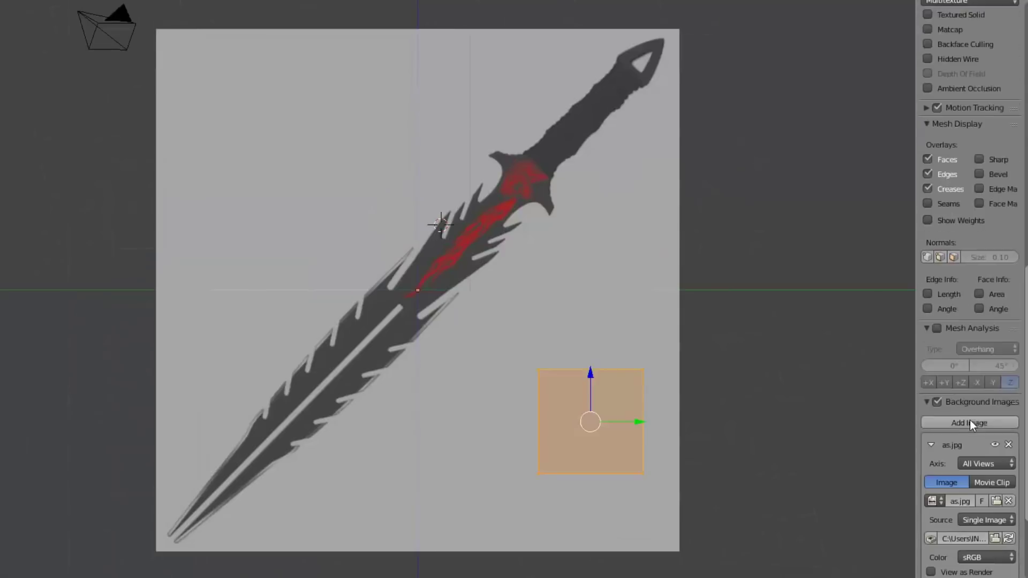
scroll(967, 451, "down", 1)
left_click_drag(916, 515, 830, 541)
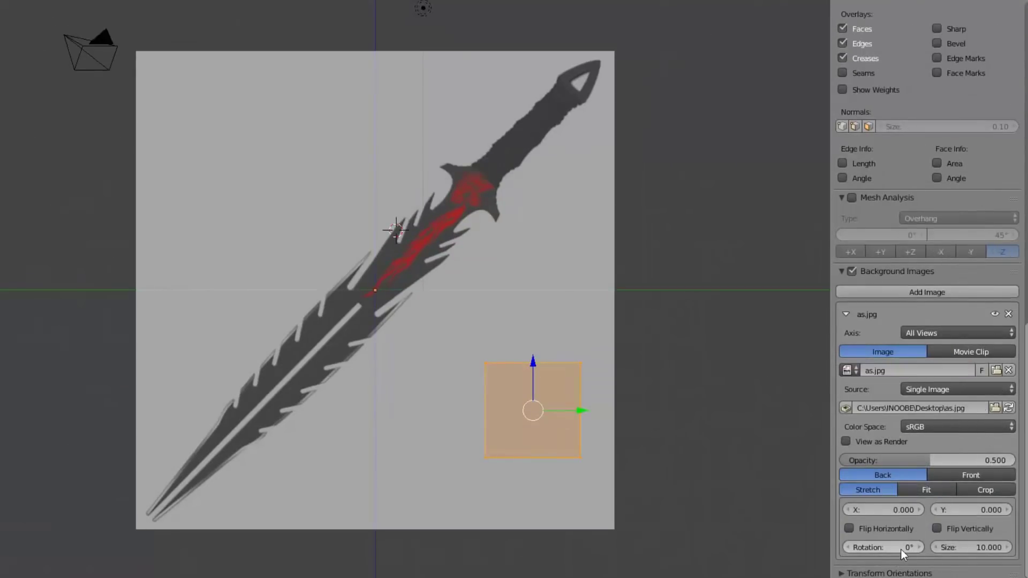
left_click_drag(899, 547, 1002, 547)
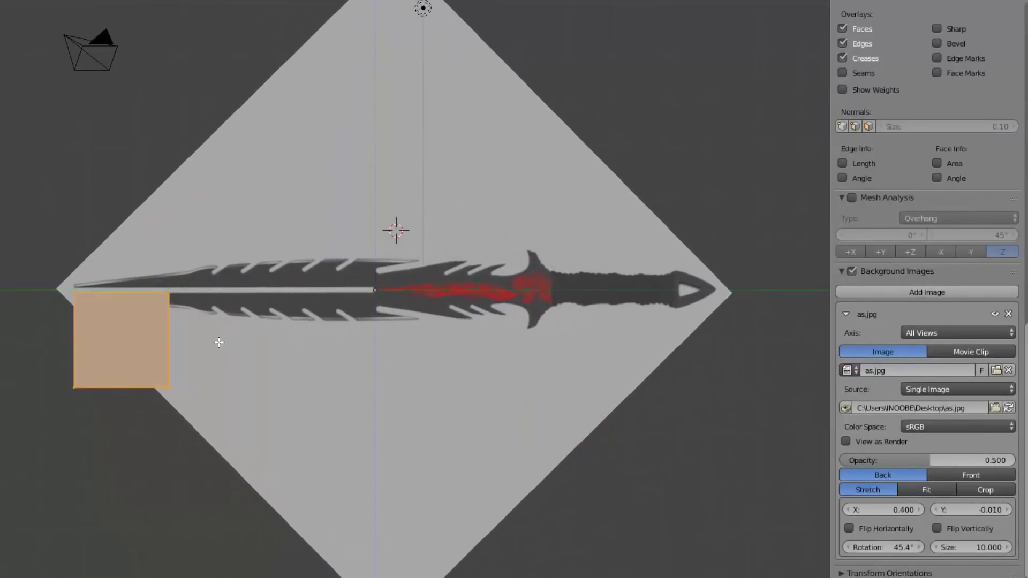
Place the cube just under the sword's centre line at the tip of the blade
left_click(219, 343)
scroll(161, 281, "up", 6)
middle_click_drag(95, 306, 761, 235, "shift")
key("s")
key("z")
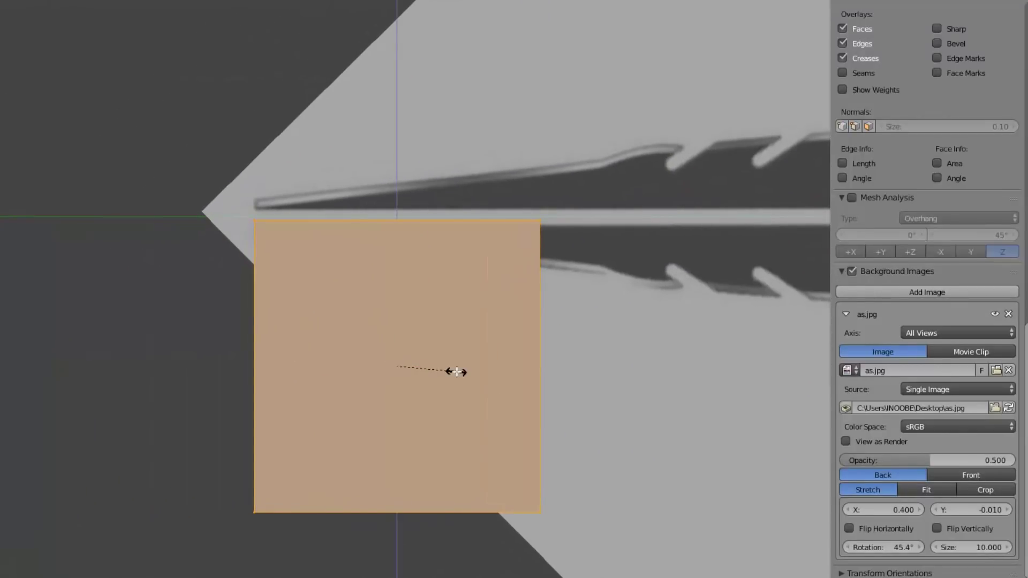
key("z")
key("y")
key("z")
key("x")
right_click(471, 260)
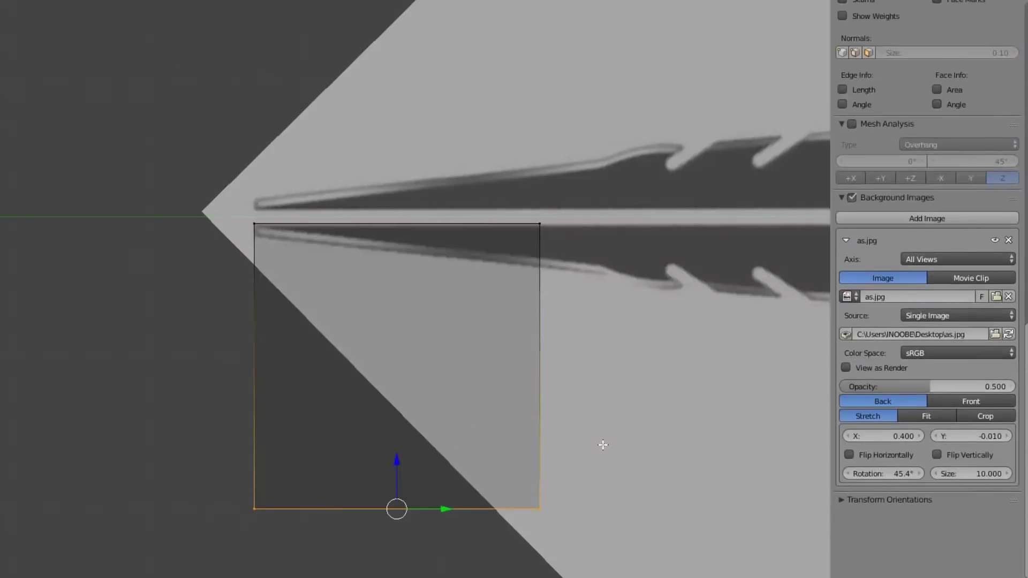
Move the cube's bottom face up along Z to the lower outline of the blade tip
key("s")
key("z")
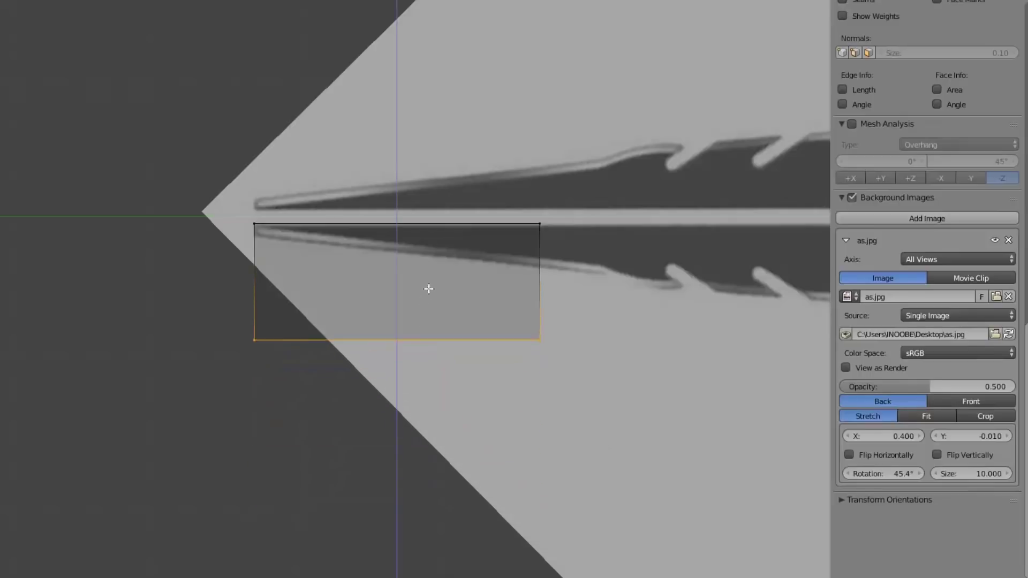
left_click(436, 194)
Move the lower vertices on the guard side down along Z to match the blade's tapered edge
right_click(531, 233)
key("g")
key("g")
key("z")
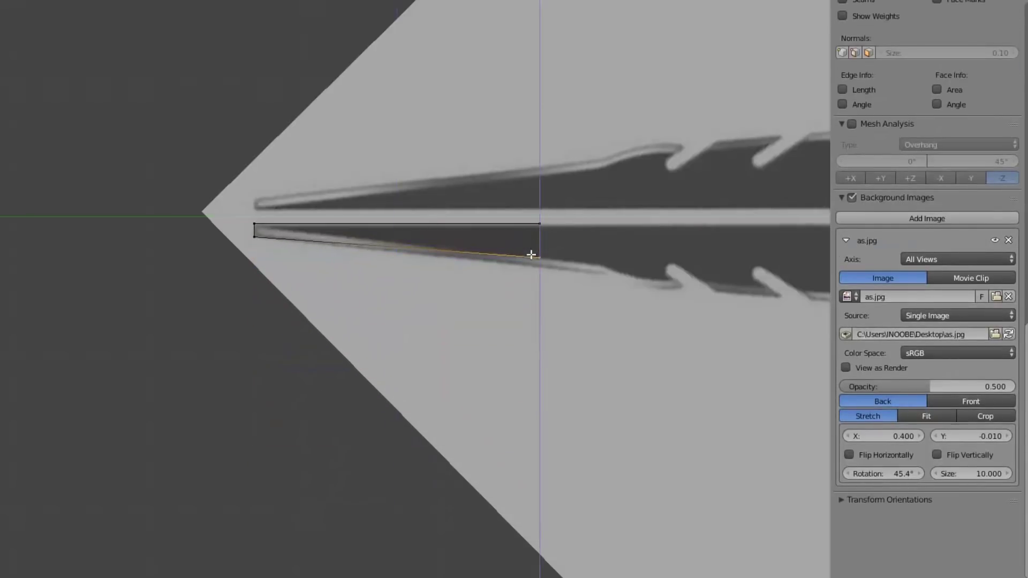
left_click(533, 262)
Add a Mirror modifier to the cube and set it to mirror across the Z axis
key("b")
left_click_drag(559, 283, 197, 208)
key("a")
key("n")
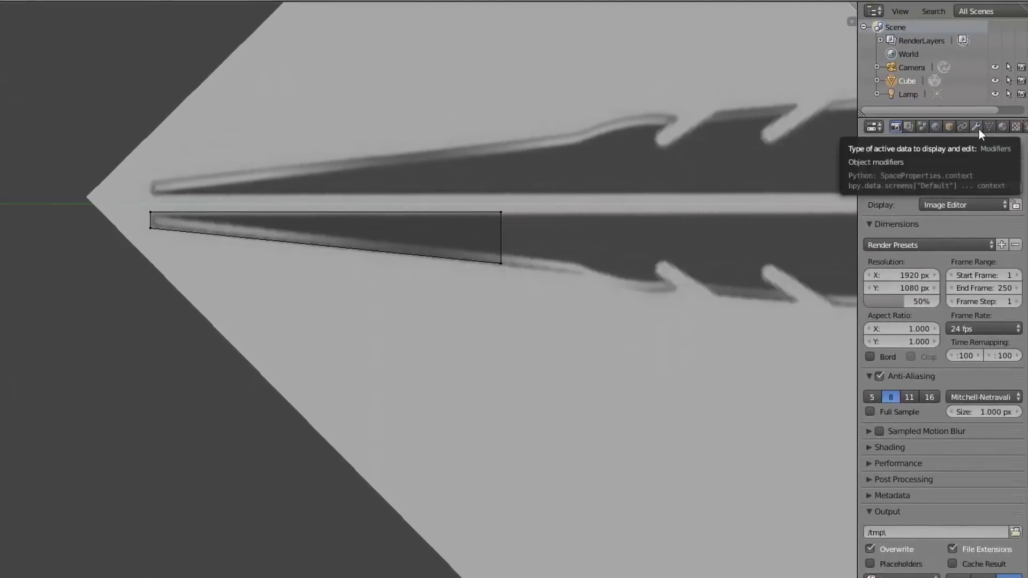
left_click(979, 129)
left_click(929, 172)
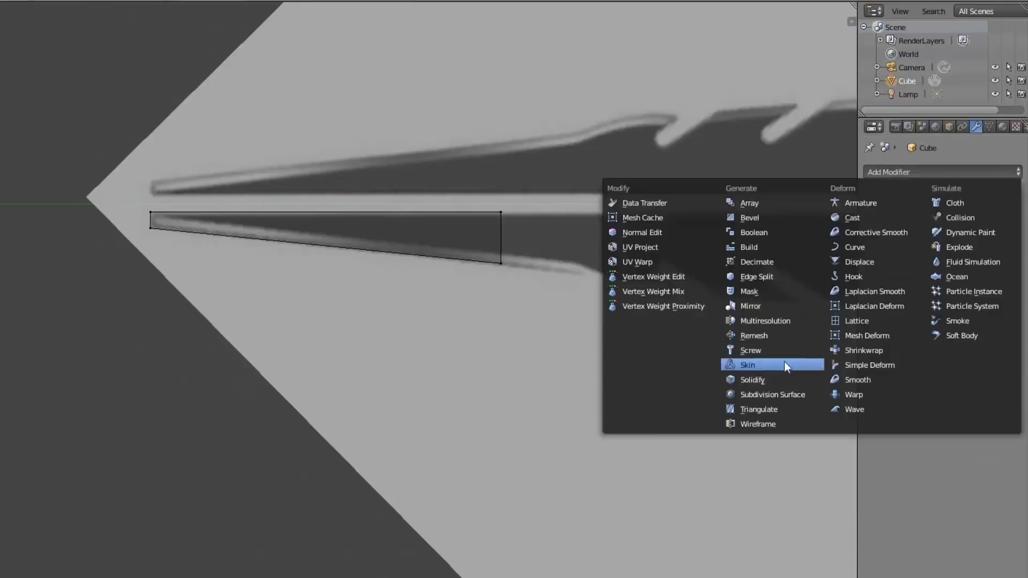
left_click(760, 308)
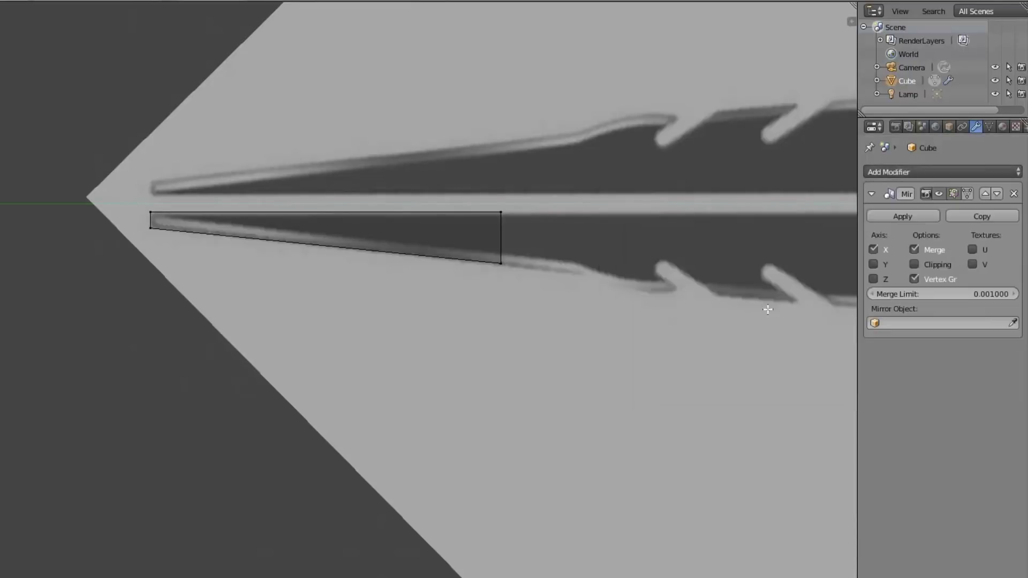
left_click(884, 265)
left_click(882, 281)
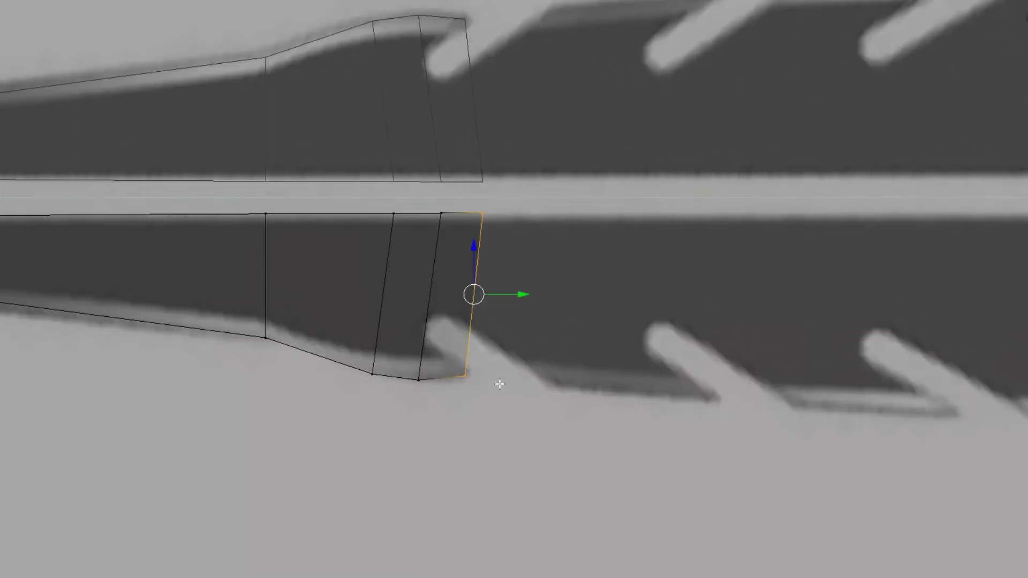
Extrude the blade's end edge onward along the reference outline up to the handle side of the guard
key("e")
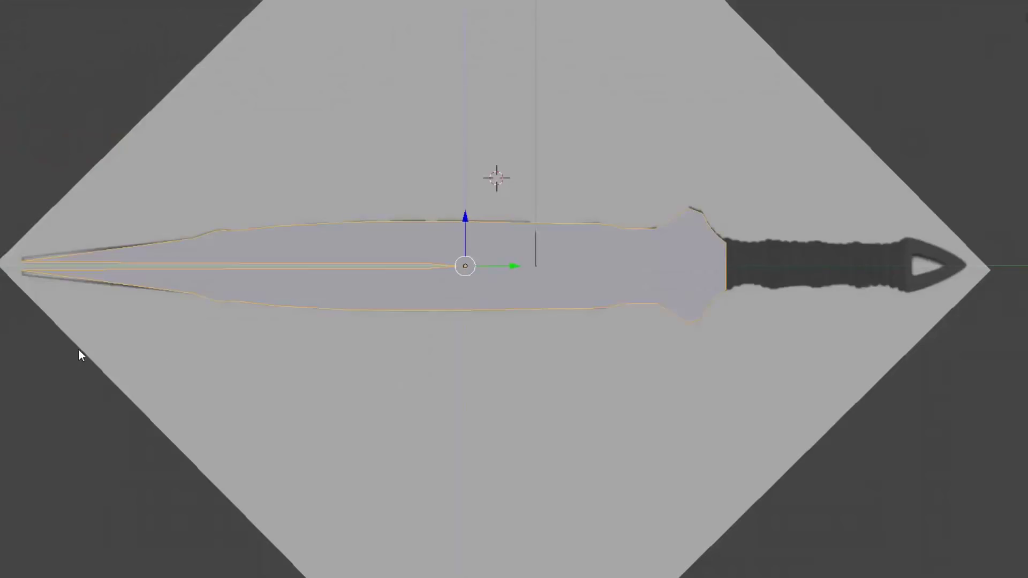
Scale the whole sword blade down along the X axis to make it thinner
middle_click_drag(80, 352, 650, 301)
key("s")
key("x")
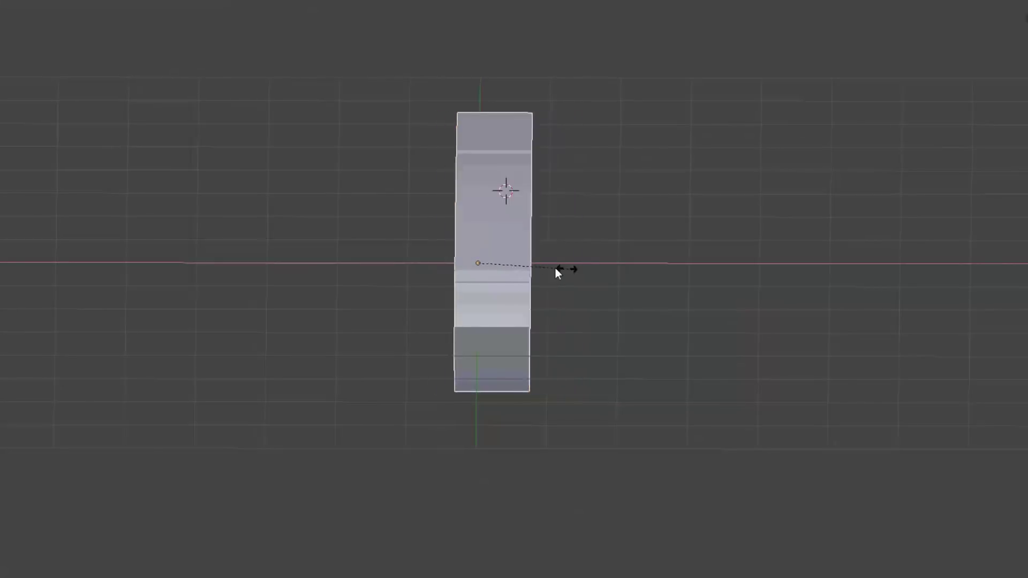
left_click(498, 265)
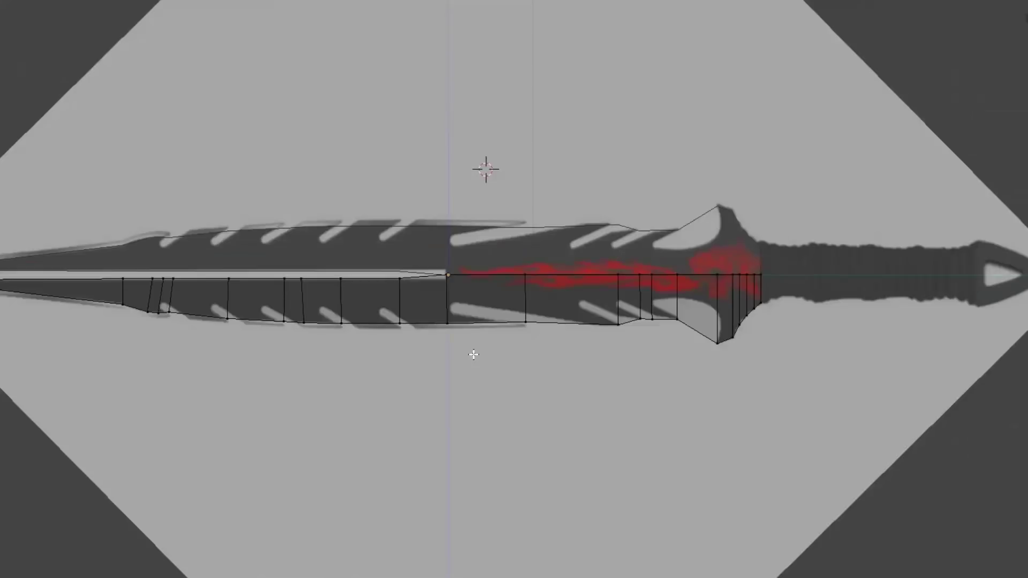
Add a plane to the sword mesh and move it down along Z to just below the blade
key("shift+a")
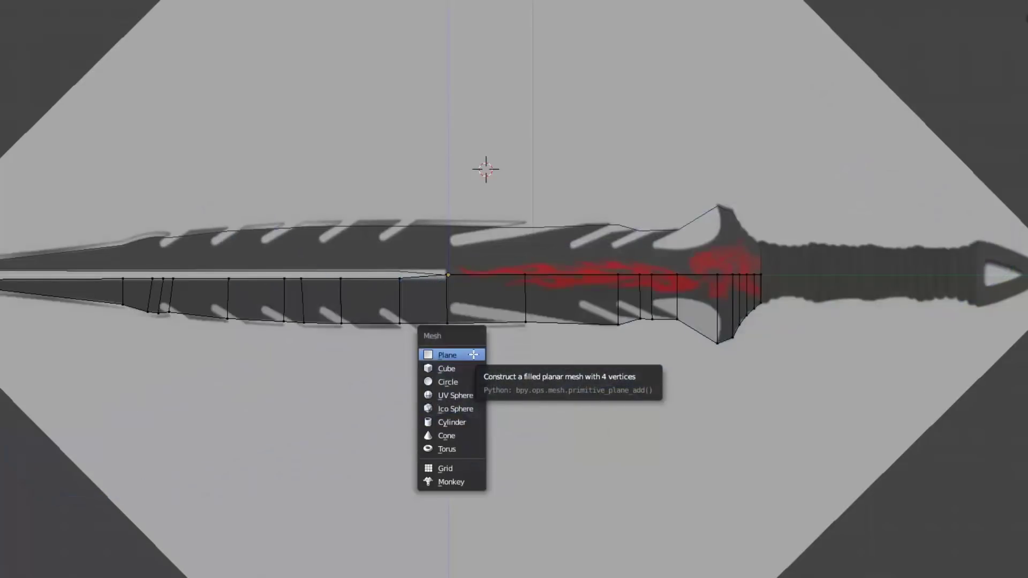
left_click(474, 354)
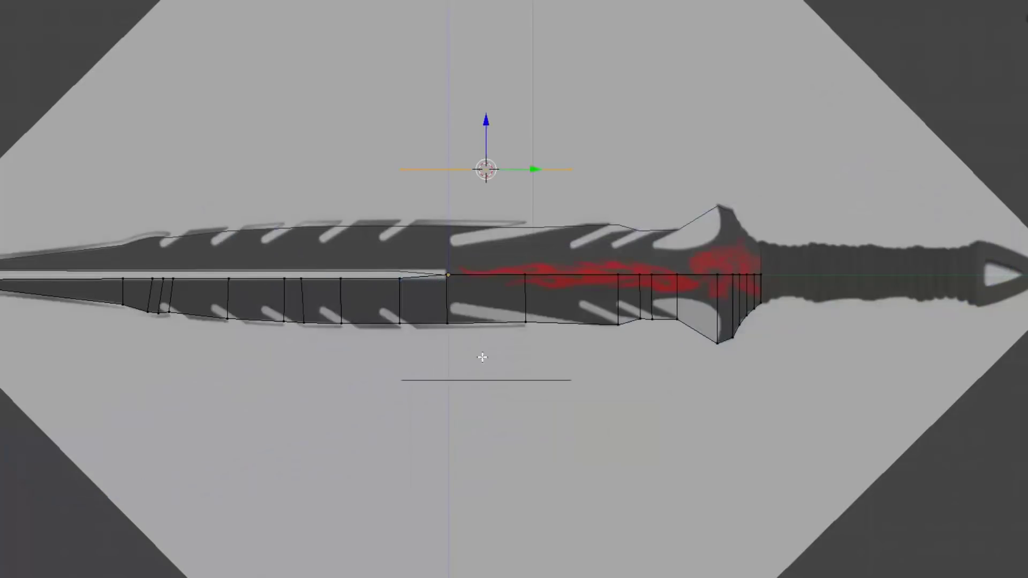
left_click_drag(485, 148, 481, 335)
scroll(476, 328, "up", 3)
key("z")
key("Tab")
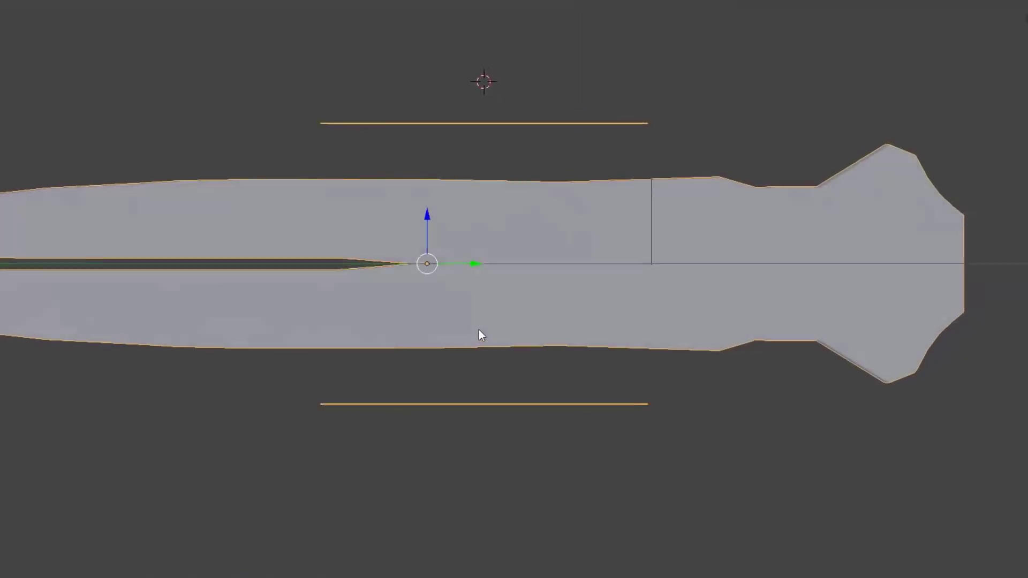
middle_click_drag(481, 335, 496, 344)
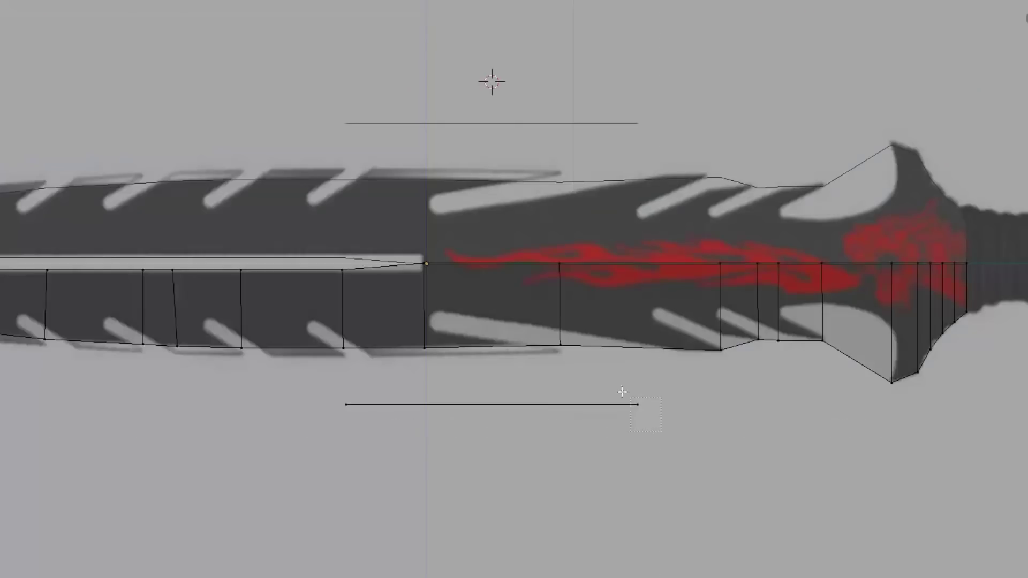
Delete the vertices at the guard-side end of the plane
right_click(624, 397)
key("x")
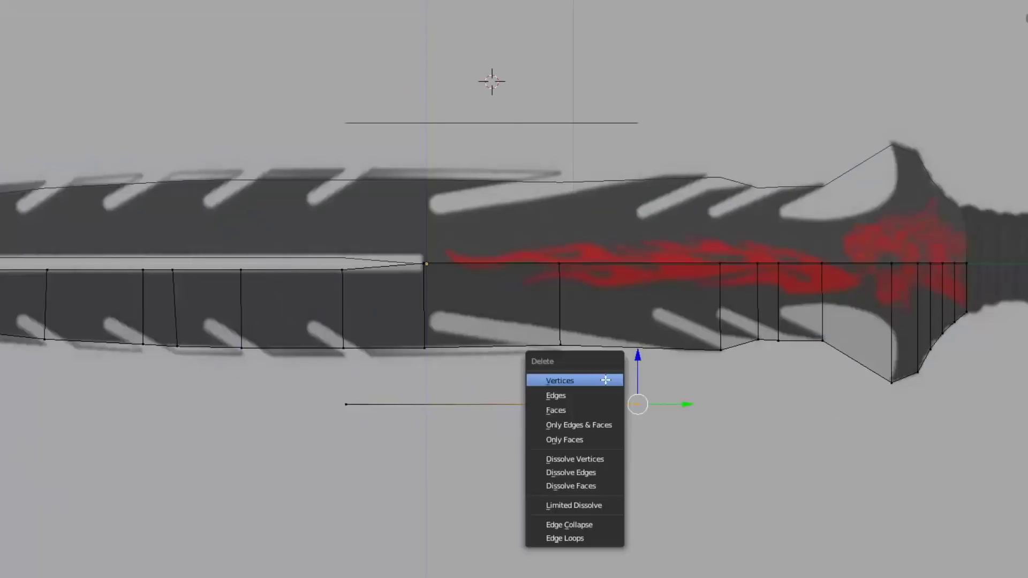
left_click(606, 380)
Extrude the plane's remaining edge around the notch nearest the blade tip to trace its outline, and merge the closing vertices
middle_click_drag(603, 378, 590, 455)
key("b")
left_click_drag(589, 455, 528, 425)
key("b")
left_click_drag(249, 447, 273, 378)
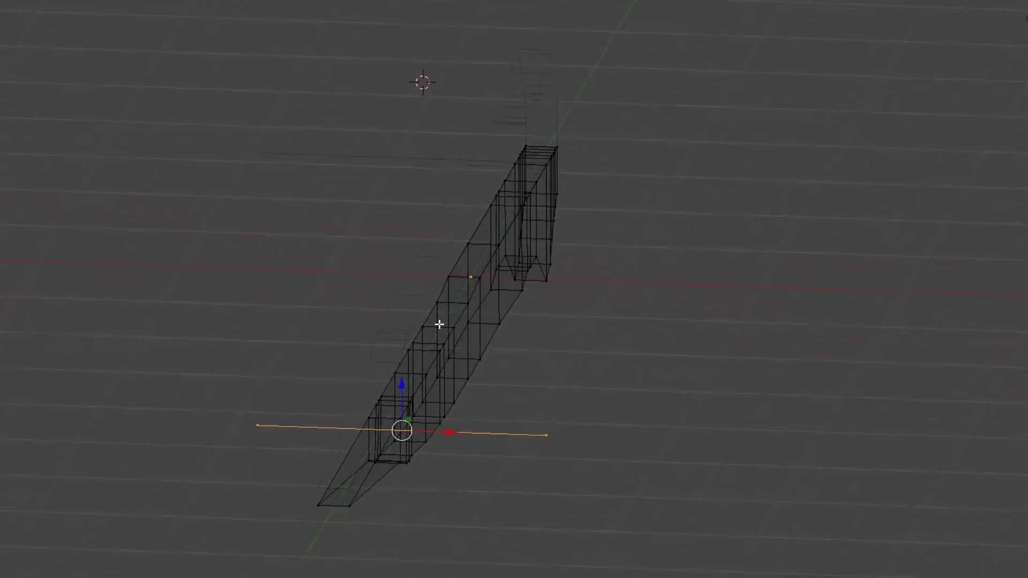
key("KP_3")
middle_click_drag(223, 390, 636, 409, "shift")
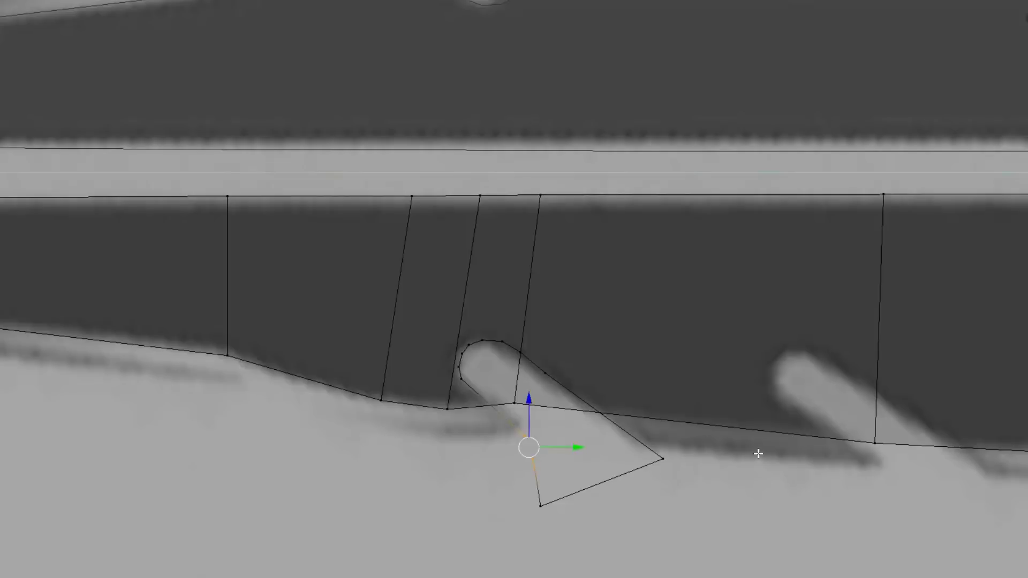
key("alt+m")
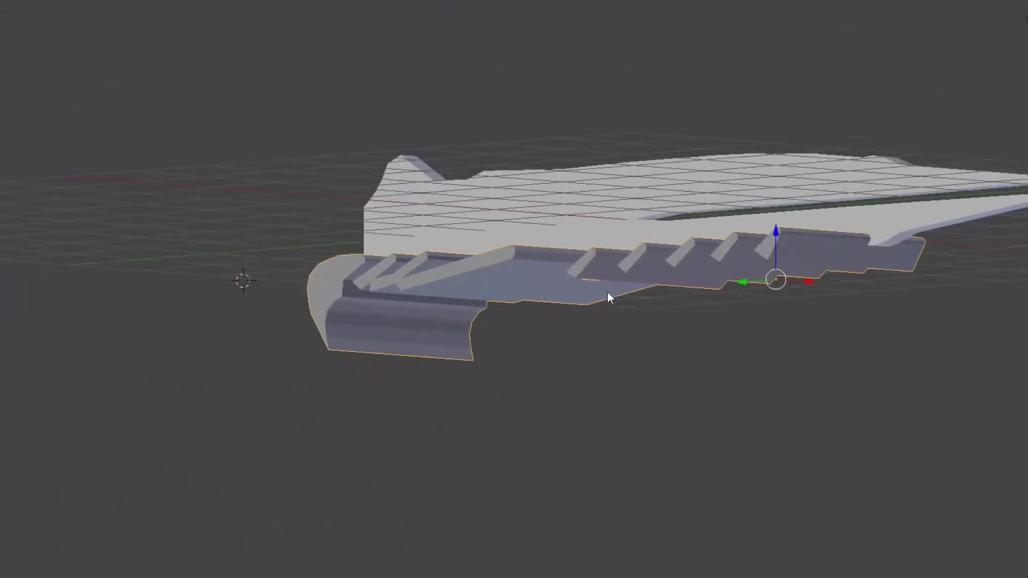
Examine how the mirrored notch cutters line up with the sword blade, in perspective and in side view
middle_click_drag(609, 288, 502, 307)
scroll(451, 310, "up", 5)
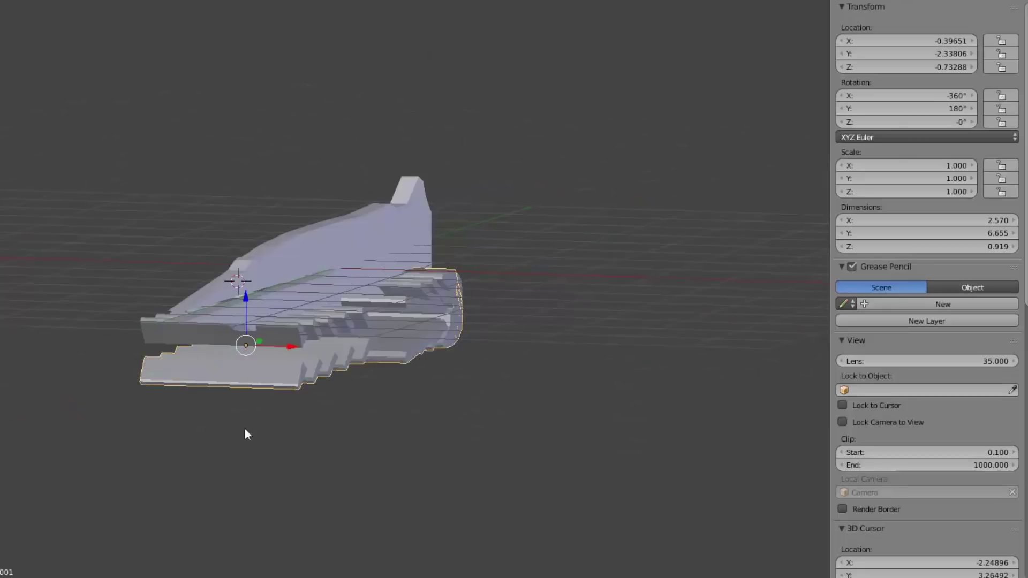
middle_click_drag(246, 434, 220, 323)
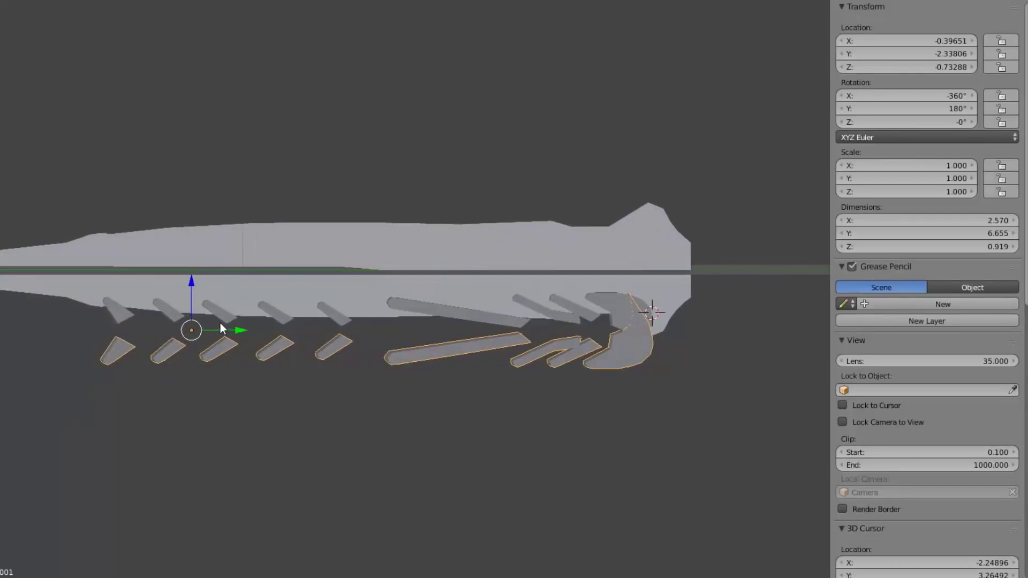
key("KP_3")
scroll(205, 281, "up", 1)
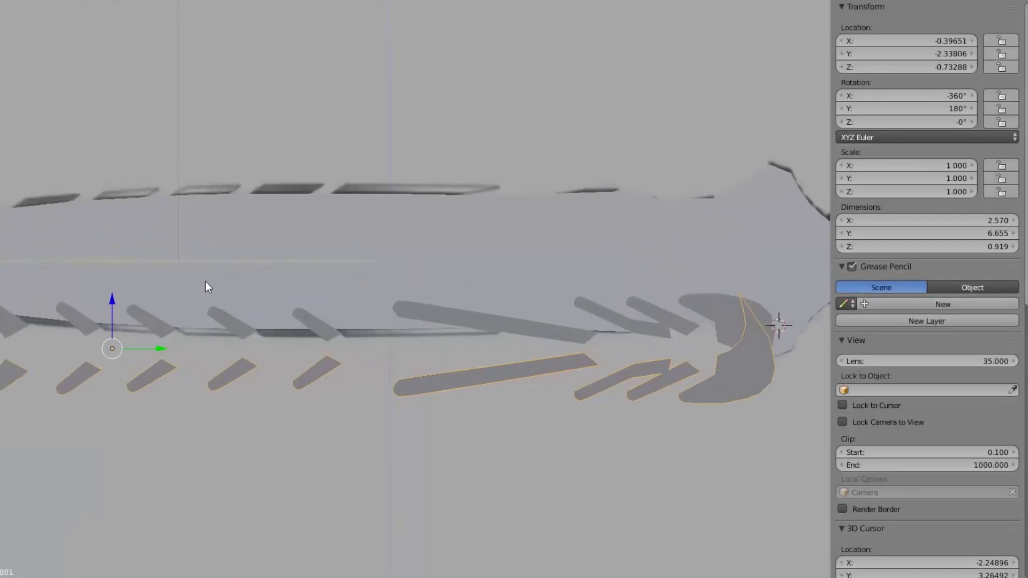
key("alt+z")
key("Tab")
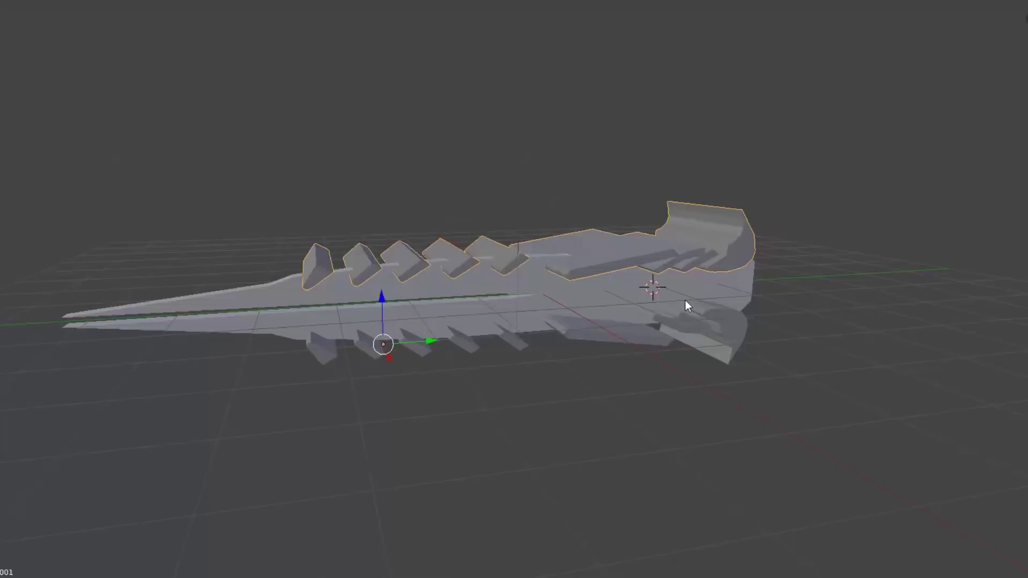
Remove the duplicate vertices from the upper notch-cutter mesh
scroll(685, 300, "down", 2)
key("a")
right_click(640, 255)
key("Tab")
key("z")
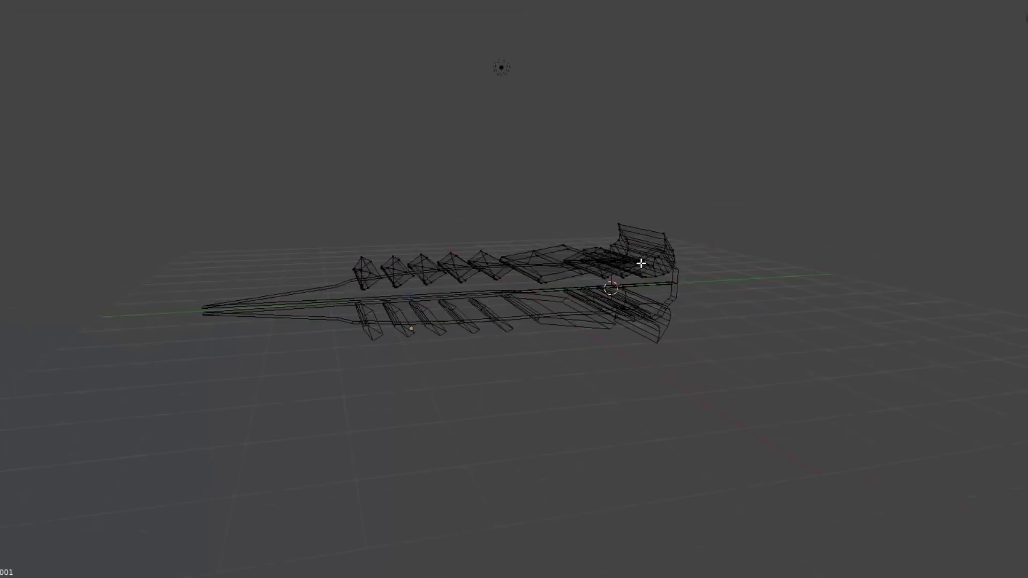
key("b")
left_click_drag(704, 284, 278, 182)
key("b")
key("Escape")
key("w")
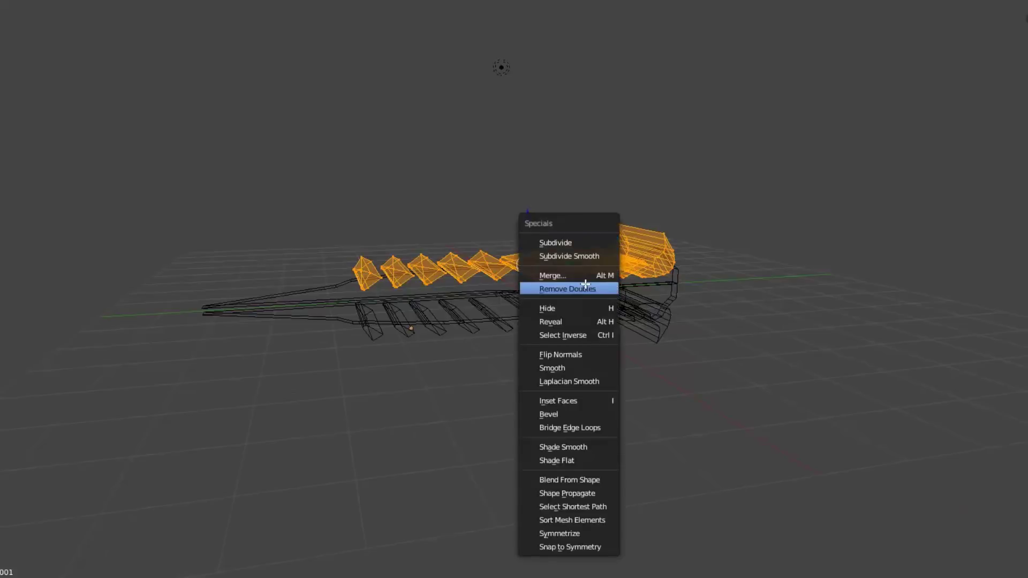
left_click(586, 285)
key("a")
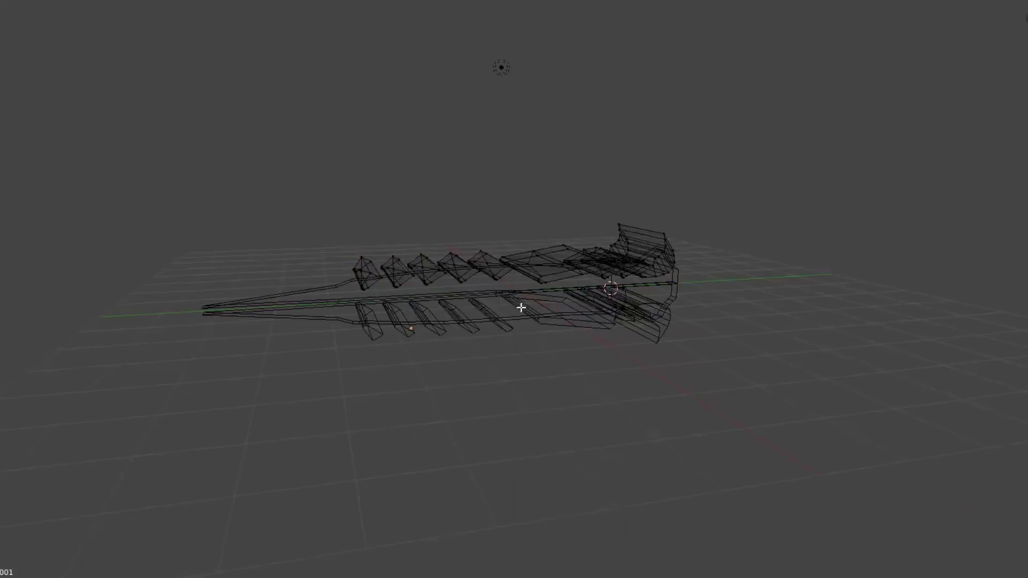
Remove the duplicate vertices from the sword blade mesh
key("Tab")
right_click(342, 313)
key("Tab")
key("b")
left_click_drag(156, 377, 725, 229)
key("w")
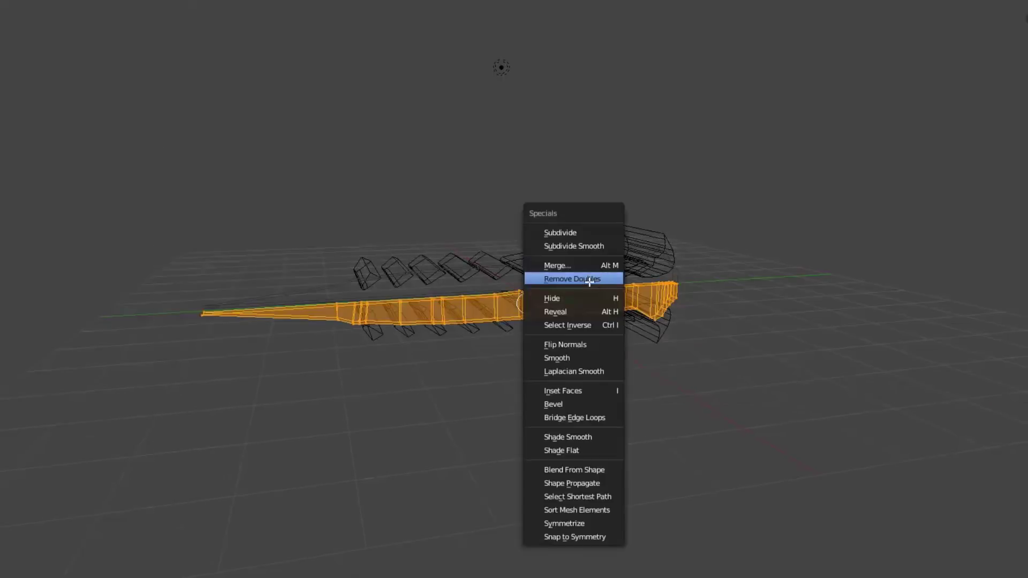
left_click(589, 279)
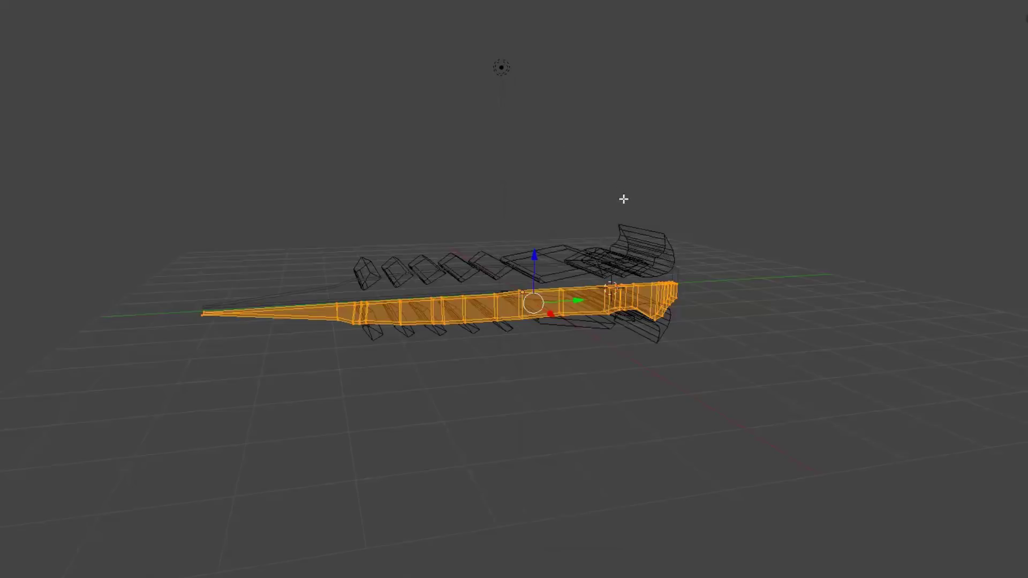
Collapse the blade's outer cutting edge by scaling it to 0 along X, and apply the blade's Mirror modifier
middle_click_drag(622, 200, 267, 323)
key("Tab")
key("Tab")
key("b")
left_click_drag(1, 408, 30, 319)
key("b")
left_click_drag(241, 383, 348, 340)
middle_click_drag(362, 359, 320, 358)
middle_click_drag(390, 337, 788, 367)
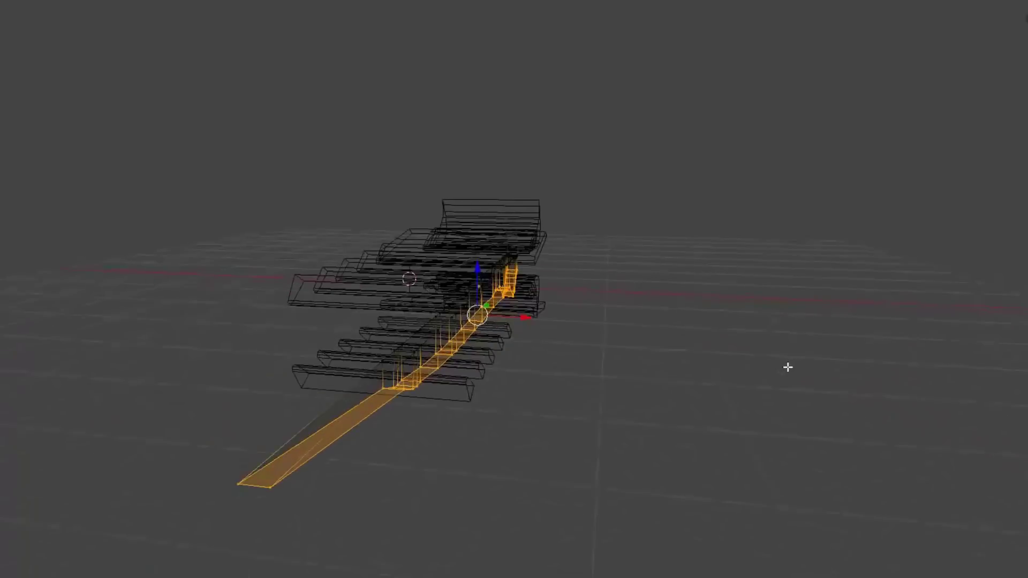
key("s")
key("x")
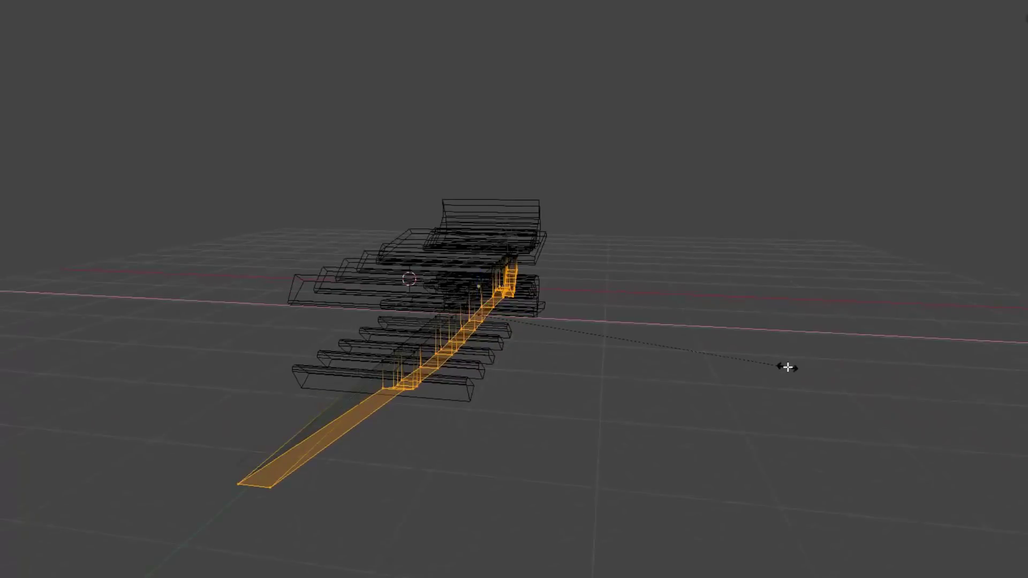
key("0")
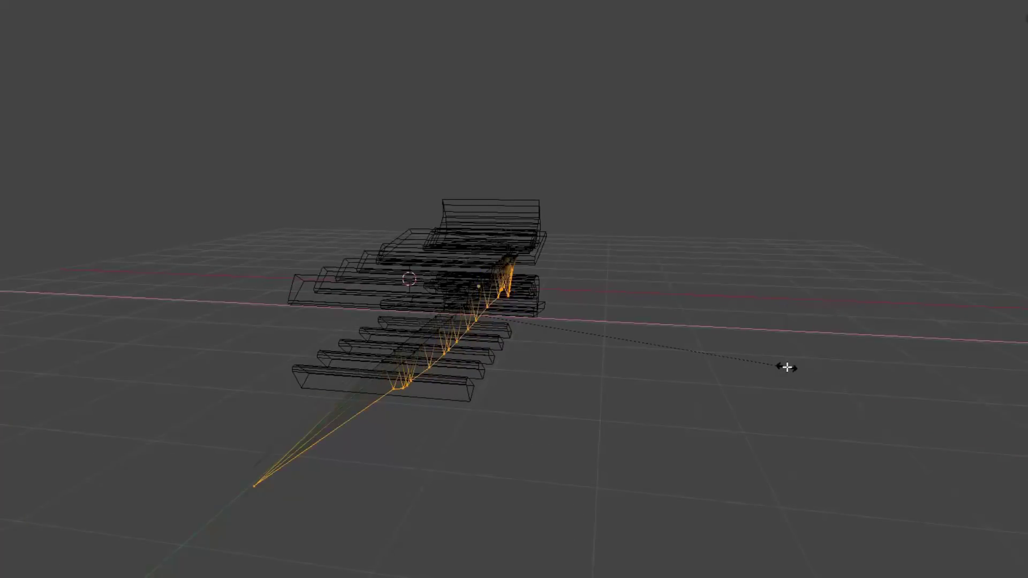
key("Return")
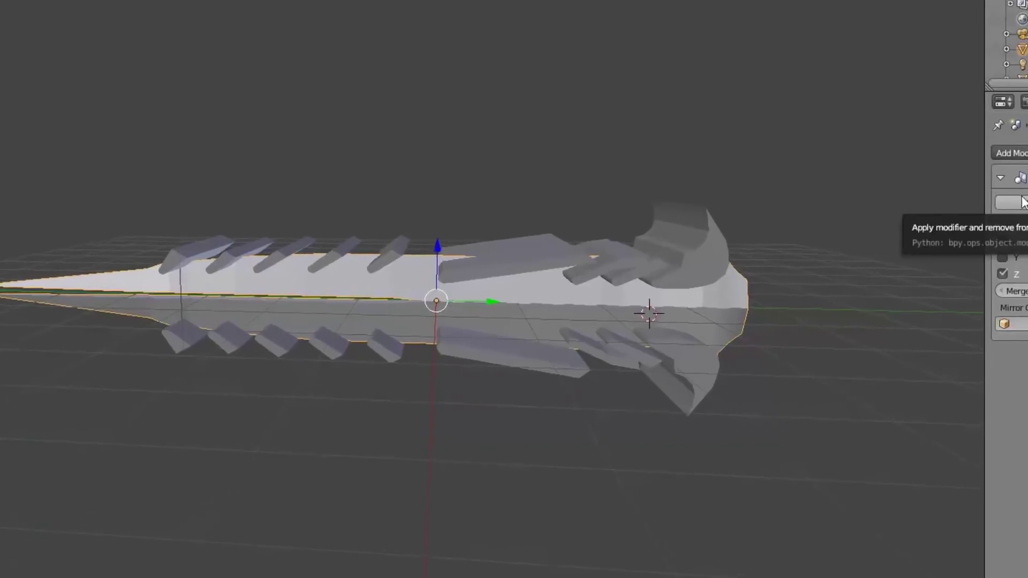
left_click(890, 170)
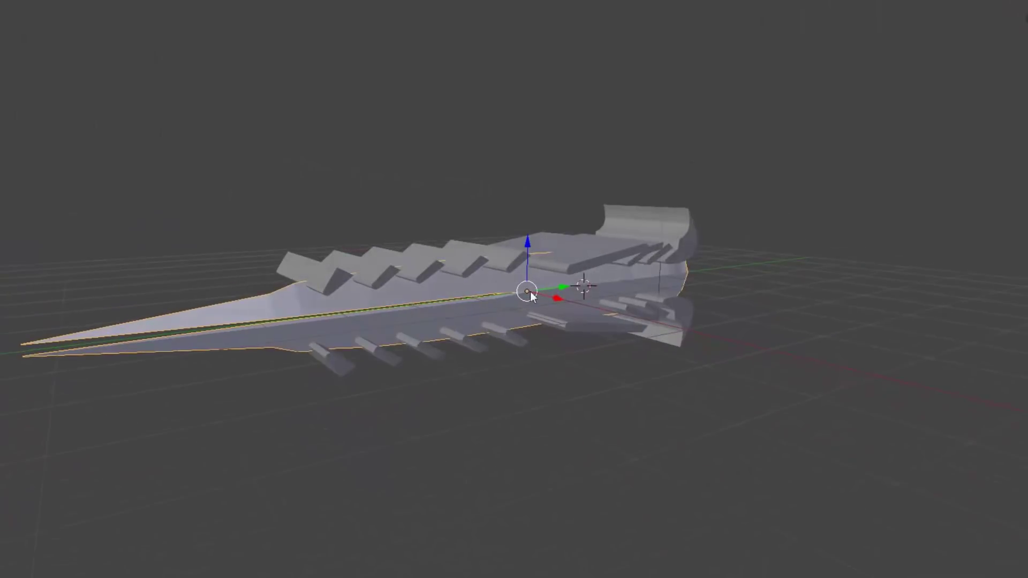
key("z")
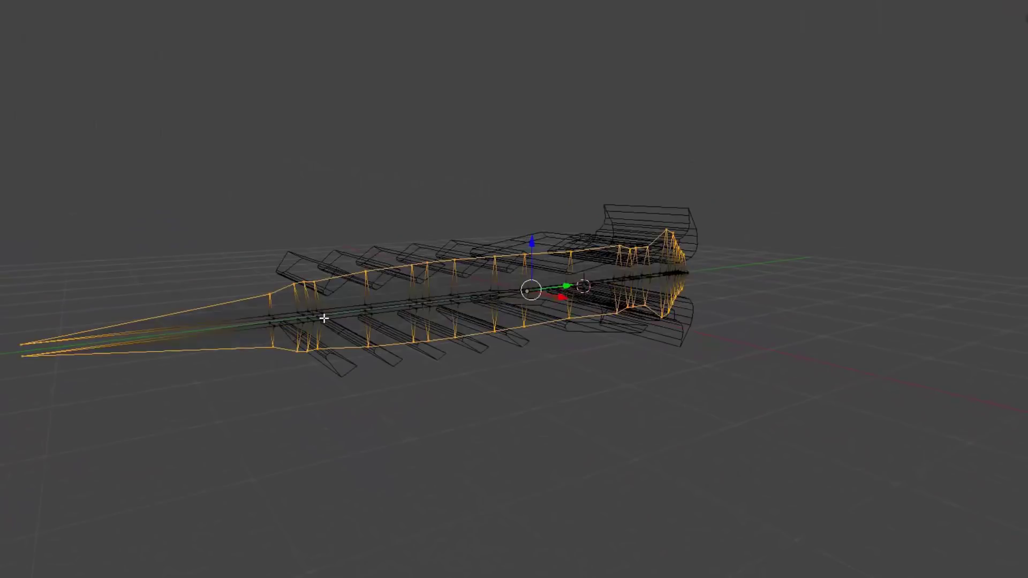
key("a")
key("b")
left_click_drag(263, 304, 267, 222)
key("ctrl+z")
key("a")
key("b")
left_click_drag(264, 354, 274, 329)
key("ctrl+z")
key("a")
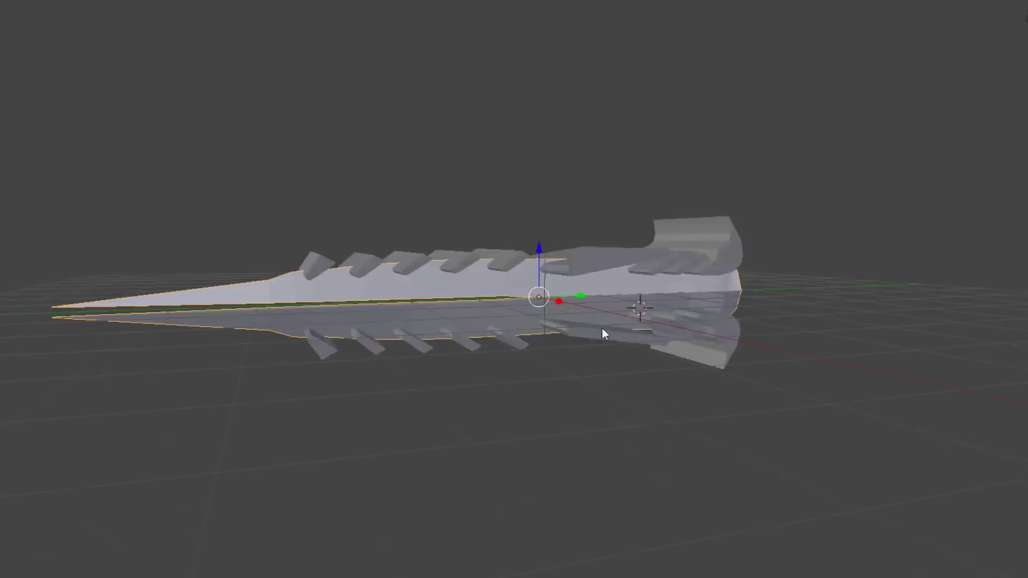
Try to cut the sword blade with a Boolean modifier that uses the Plane notch cutter as its object
right_click(602, 329)
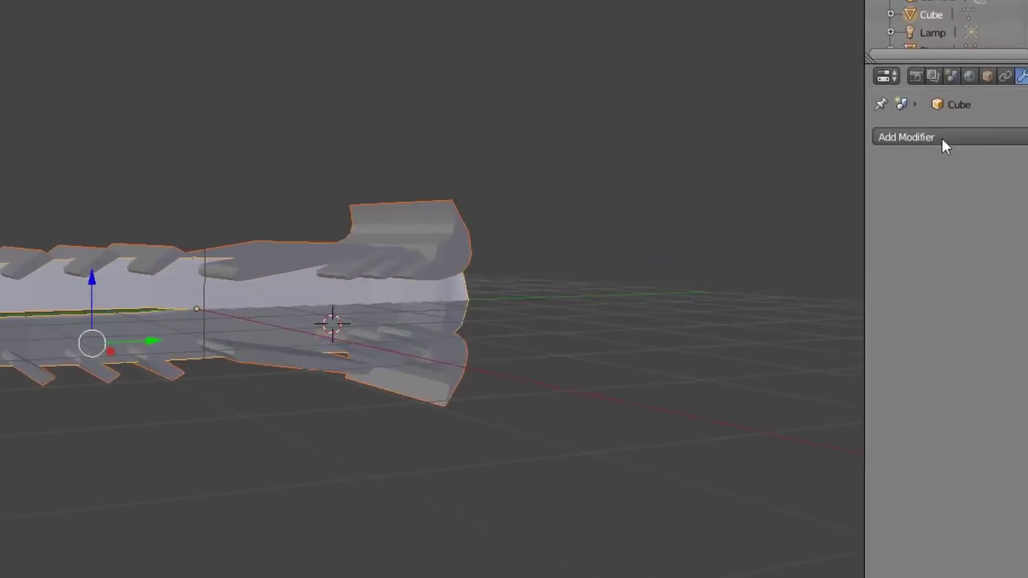
left_click(934, 142)
left_click(599, 210)
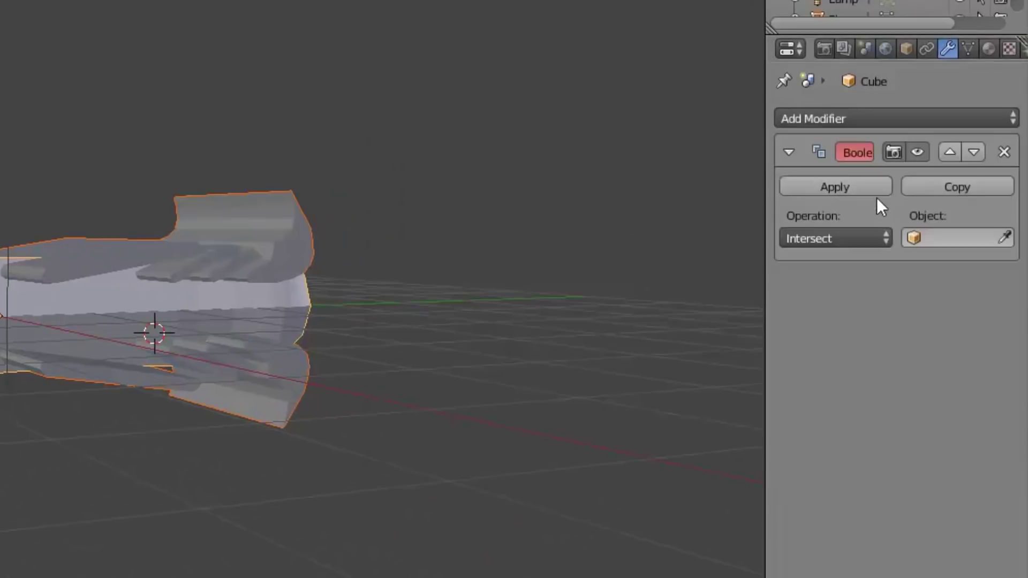
left_click(847, 237)
left_click(828, 169)
left_click(1003, 238)
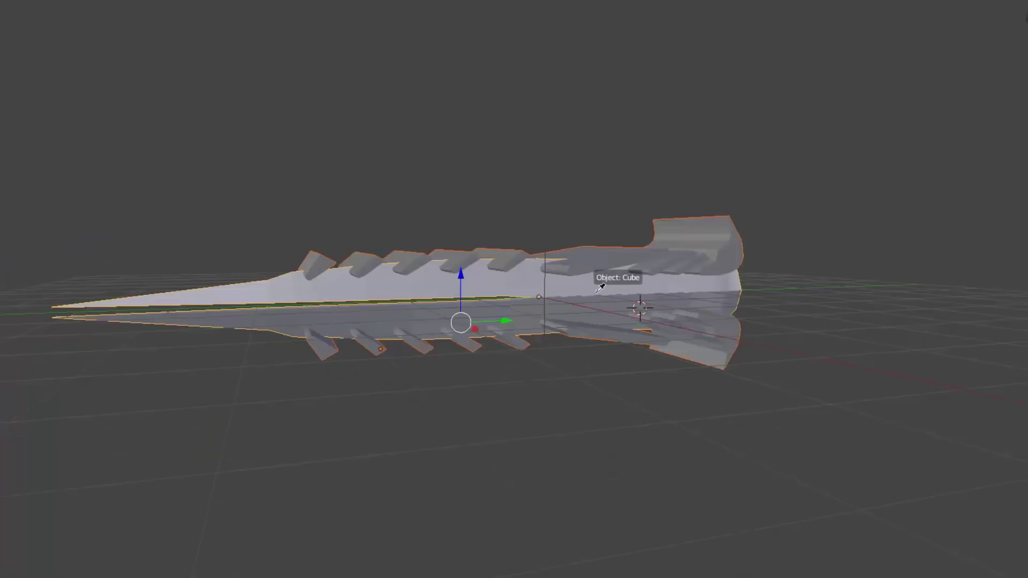
left_click(156, 291)
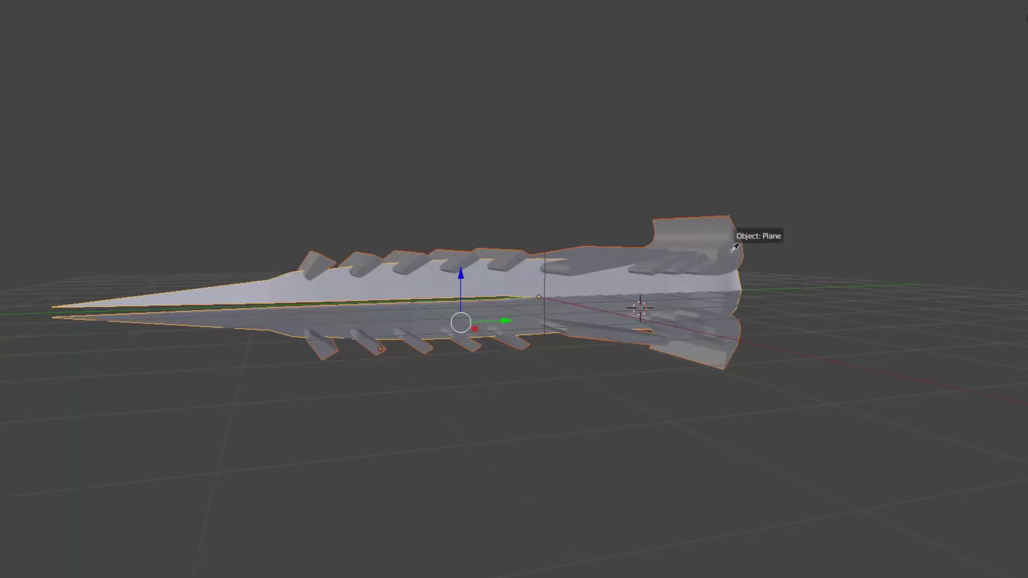
left_click(707, 233)
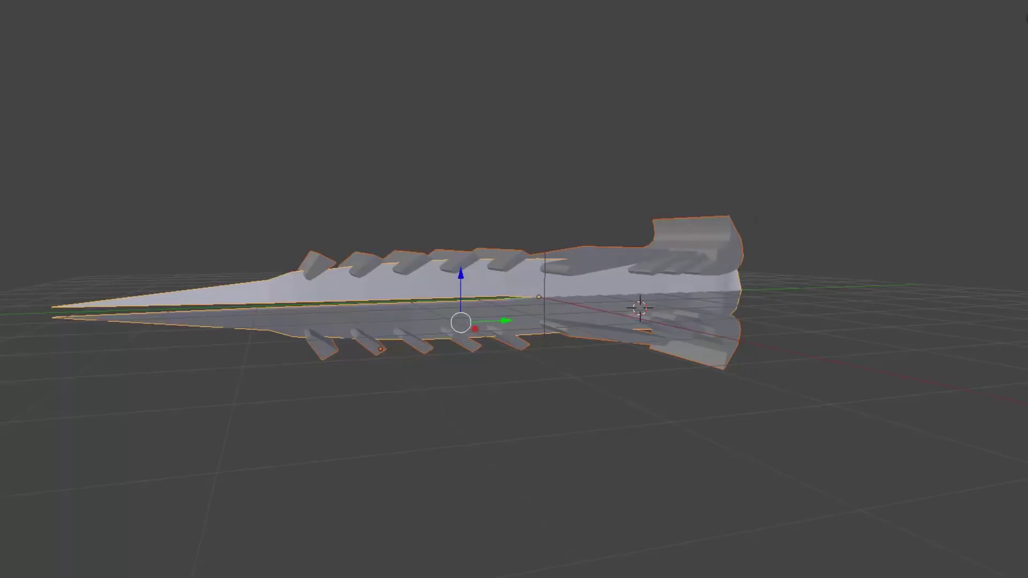
Move both notch cutters along Y clear of the blade's guard end, and select the blade
key("g")
key("y")
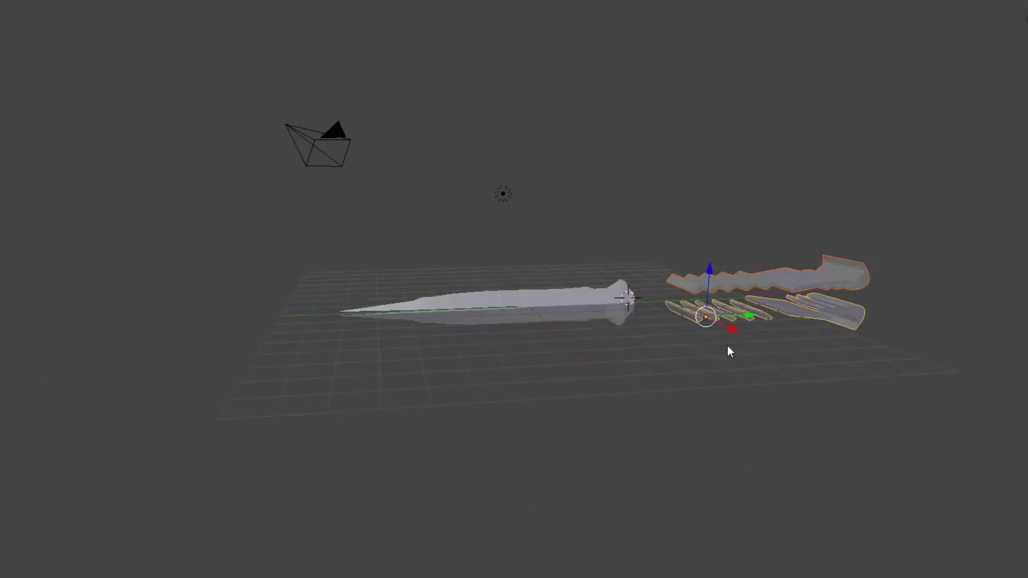
right_click(637, 317)
key("KP_Decimal")
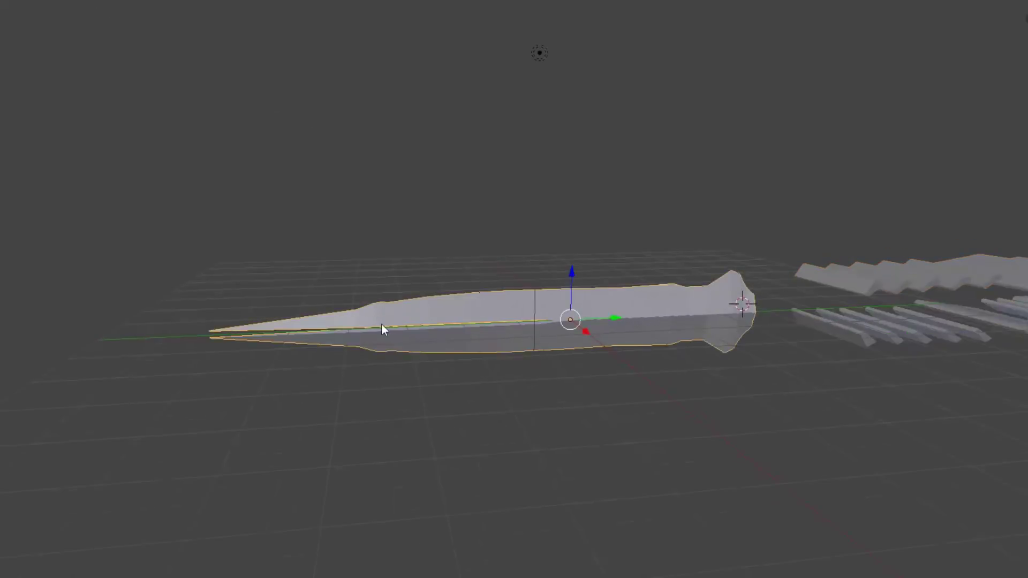
Smooth the sword blade with a Subdivision Surface modifier
middle_click_drag(324, 331, 605, 338)
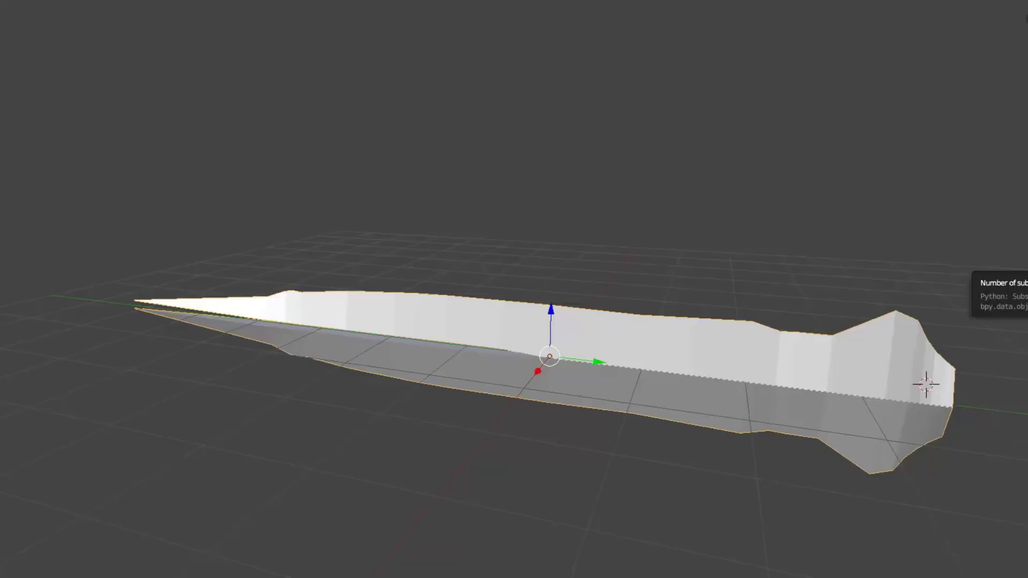
mouse_move(876, 302)
middle_mouse_down()
mouse_move(799, 297)
mouse_move(686, 332)
mouse_move(348, 349)
mouse_move(928, 234)
middle_mouse_up()
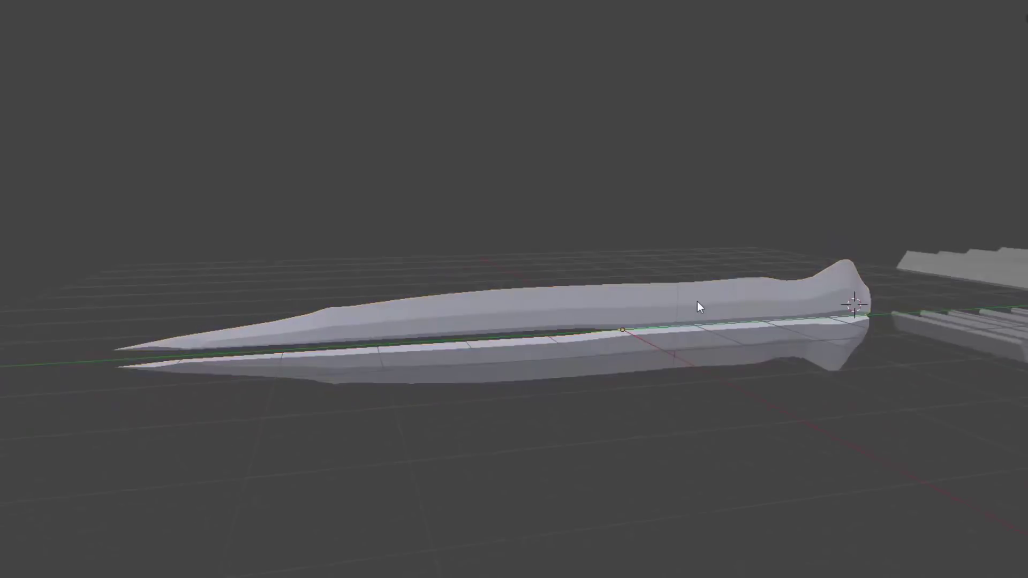
key("shift+z")
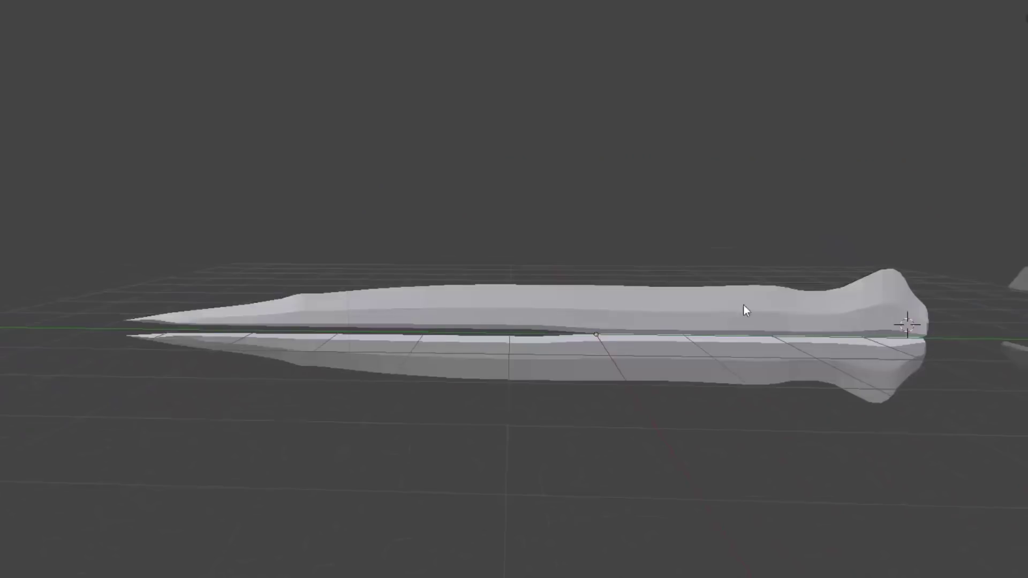
middle_click_drag(744, 307, 628, 351)
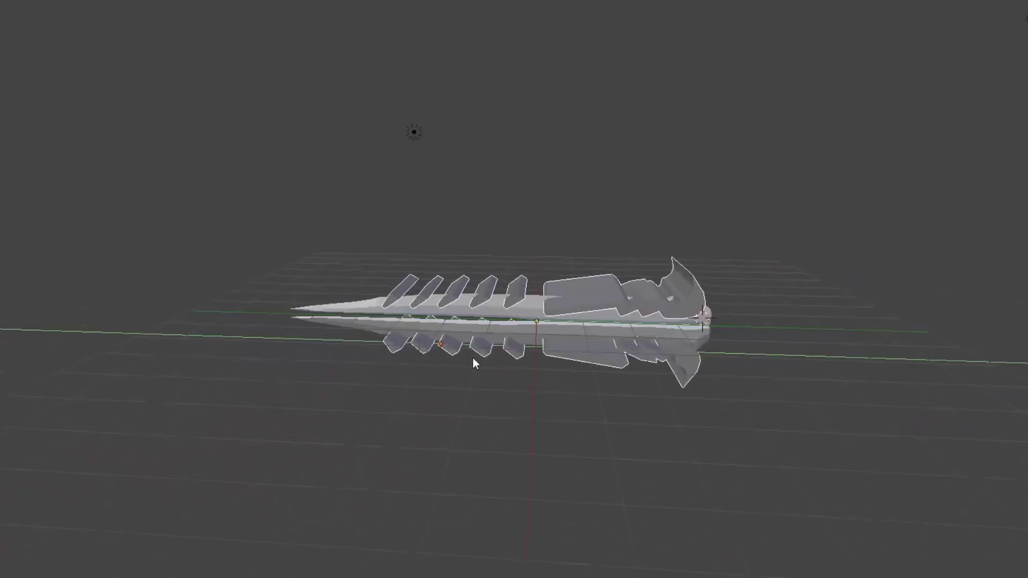
Cut the notches into the blade's upper edge with the upper cutter, and hide that cutter
middle_click_drag(474, 358, 465, 361)
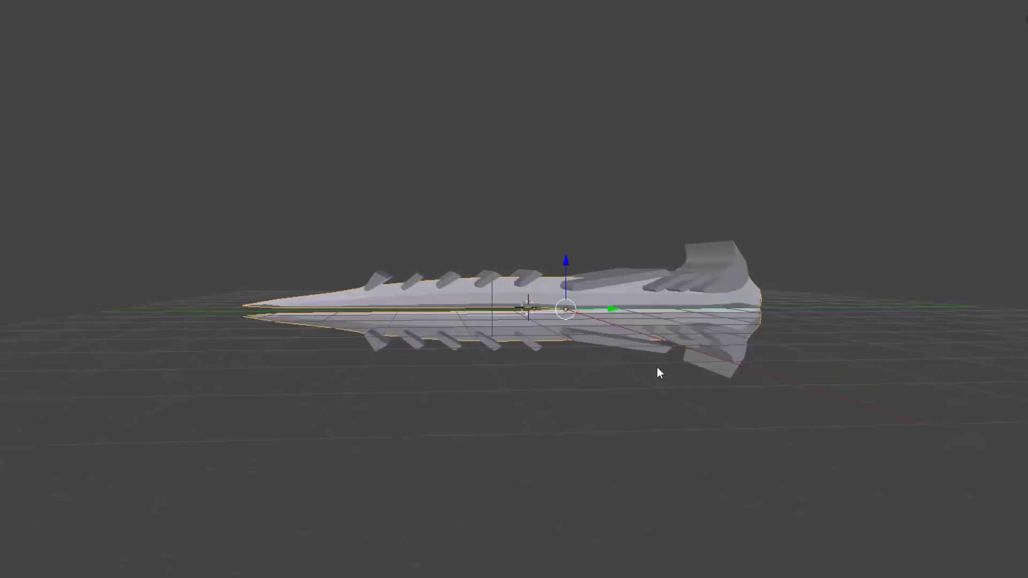
right_click(586, 351)
right_click(586, 281)
key("h")
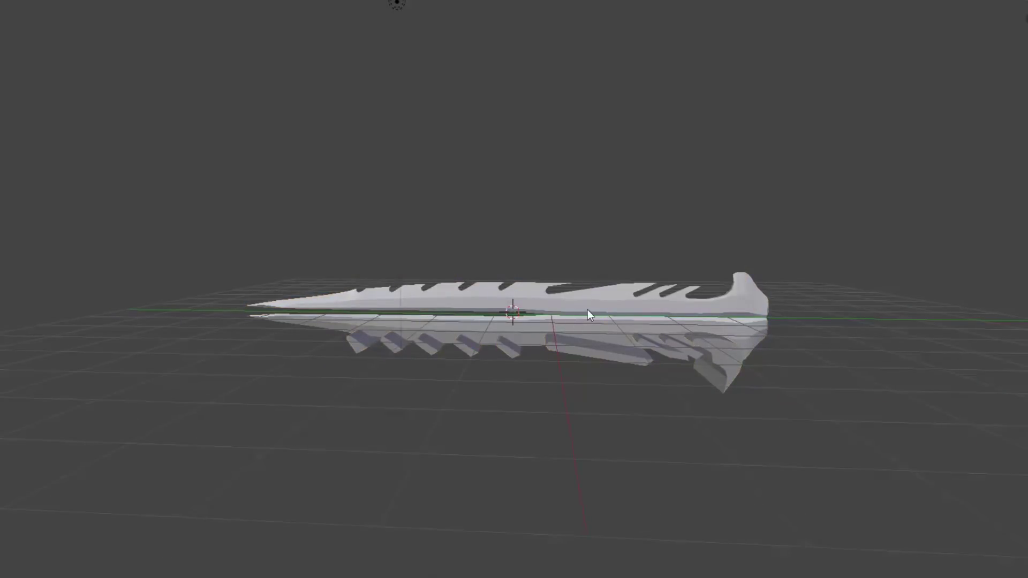
Subtract the lower notch cutter from the sword blade with a Boolean modifier
right_click(586, 309)
left_click(934, 233)
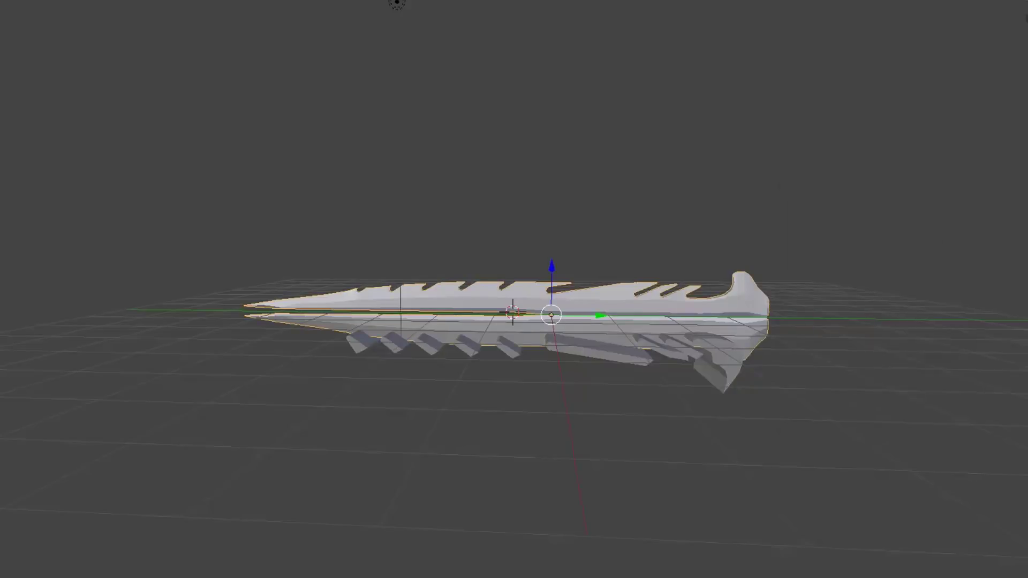
key("h")
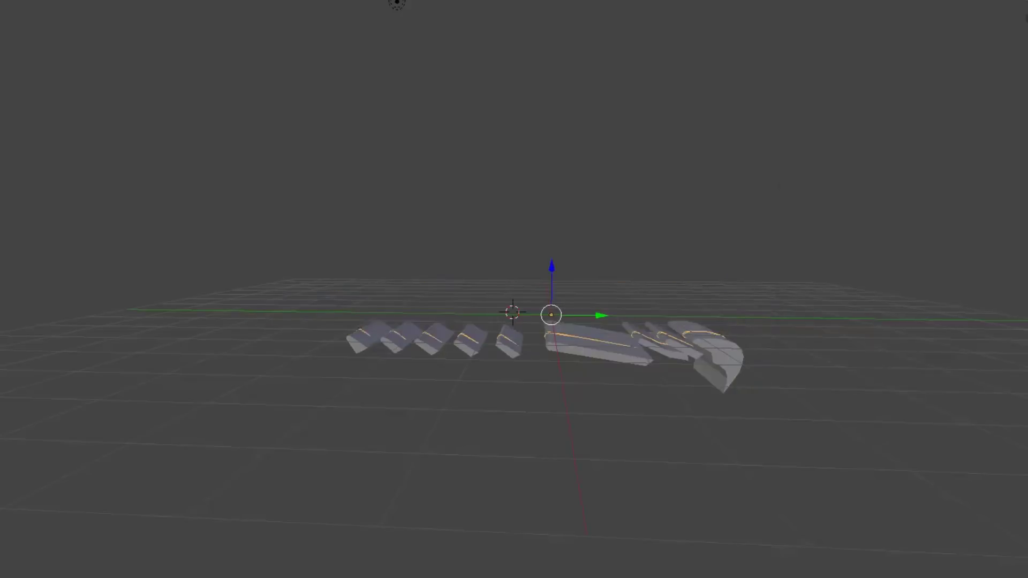
key("alt+h")
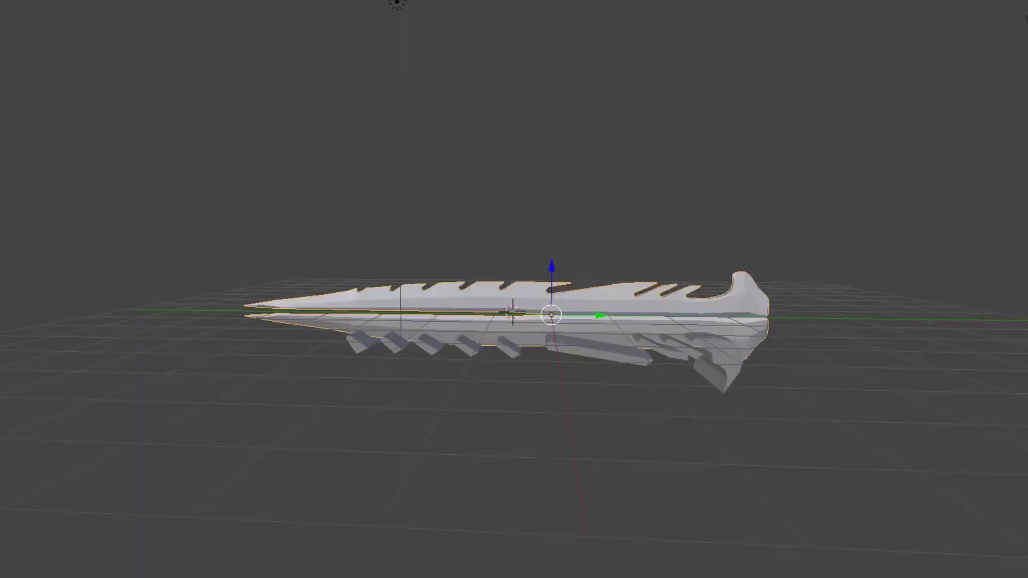
Delete the lower notch cutter and select the sword blade
middle_click_drag(643, 323, 526, 359)
key("x")
left_click(533, 372)
left_click(567, 316)
middle_click_drag(567, 316, 538, 355)
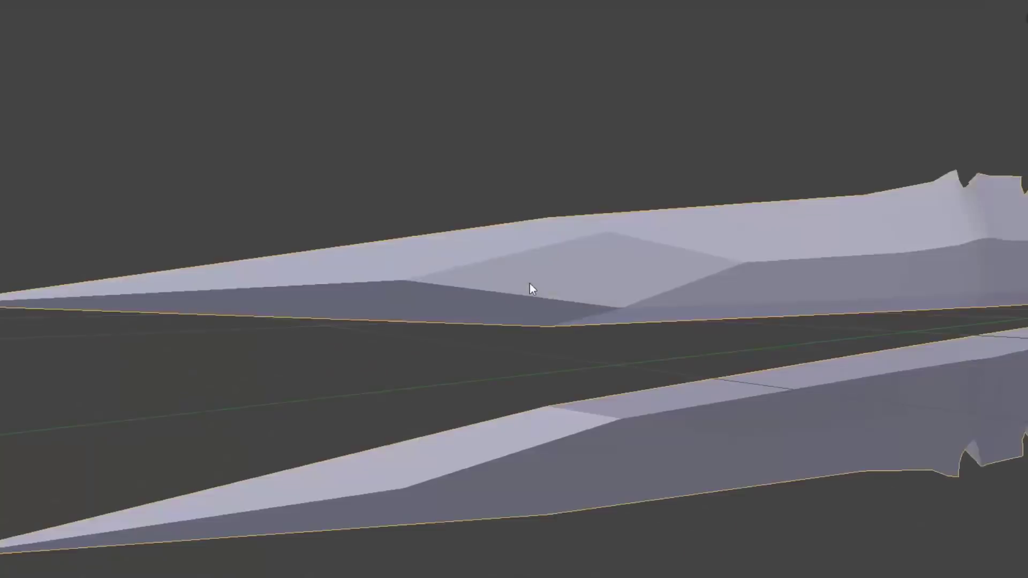
Narrow the diamond-shaped facets near the sword's tip by scaling their vertices on both blade halves down along Z
scroll(535, 288, "down", 3)
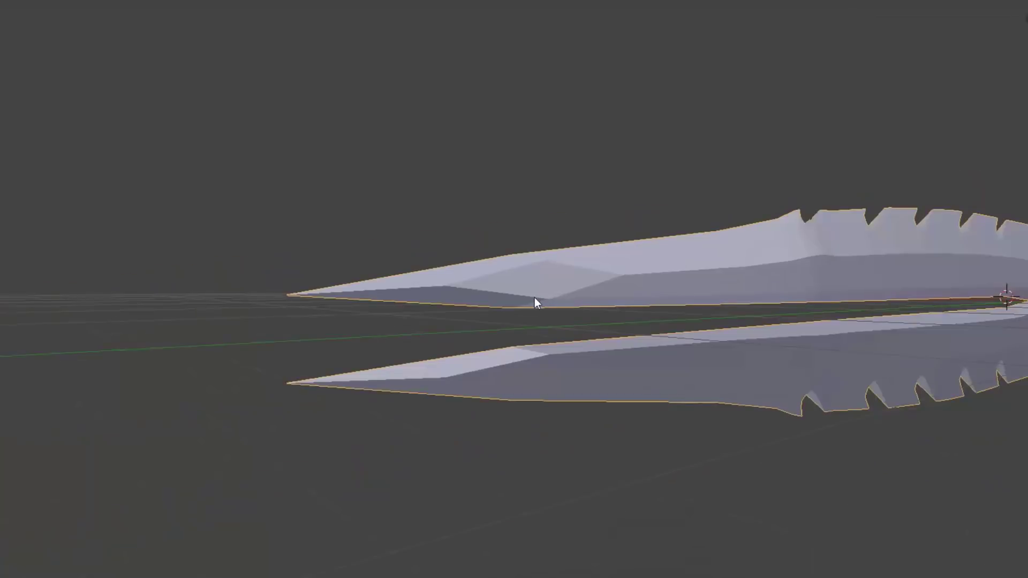
scroll(535, 297, "up", 3)
middle_click_drag(534, 297, 522, 298)
key("alt+a")
key("Tab")
key("shift+z")
key("b")
left_click_drag(334, 315, 385, 227)
key("b")
left_click_drag(338, 501, 394, 421)
left_click_drag(394, 422, 394, 403)
key("s")
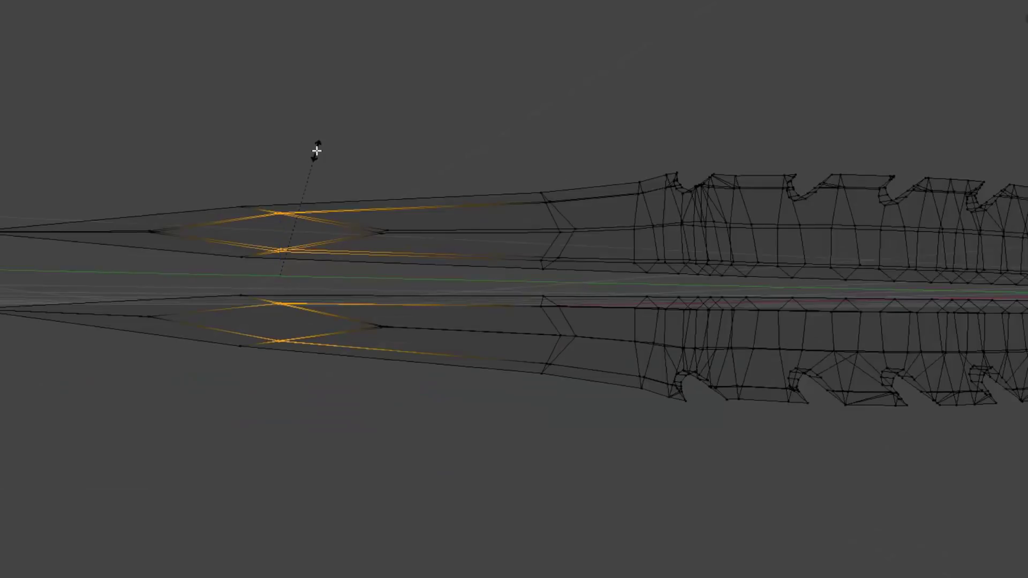
key("z")
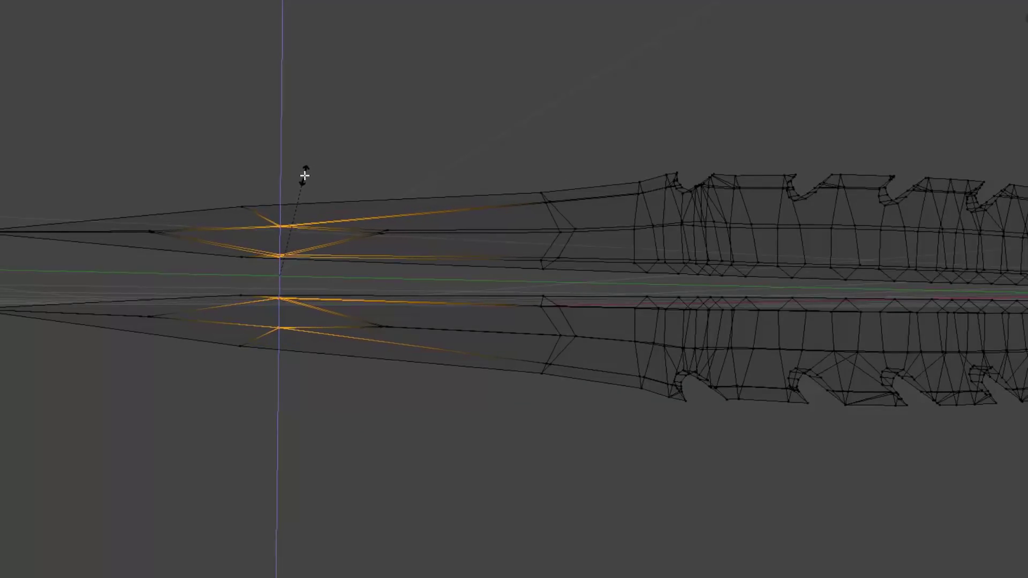
left_click(305, 175)
key("alt+a")
key("shift+z")
key("Tab")
mouse_move(326, 192)
middle_mouse_down()
mouse_move(354, 196)
mouse_move(329, 192)
middle_mouse_up()
Try a Wave modifier on the sword blade with the animation playing, and undo it
scroll(442, 227, "down", 5)
scroll(453, 231, "up", 3)
middle_click_drag(455, 236, 507, 218)
right_click(644, 291)
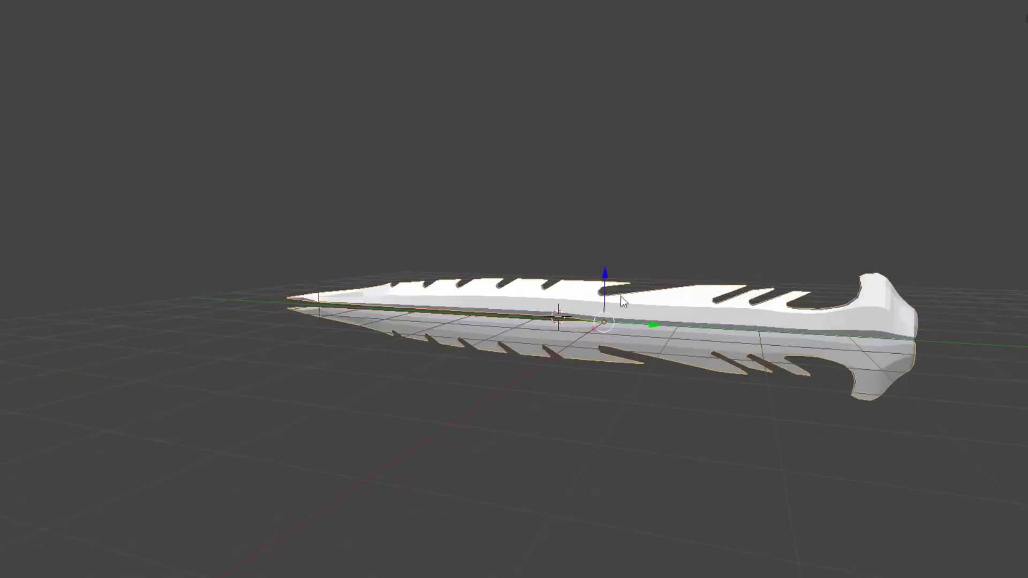
left_click(1025, 169)
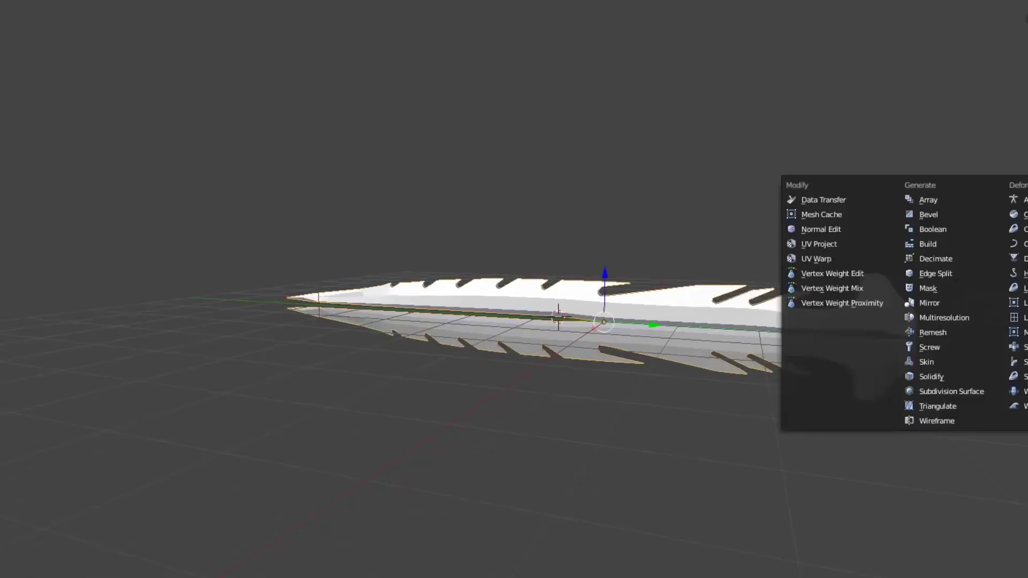
left_click(943, 393)
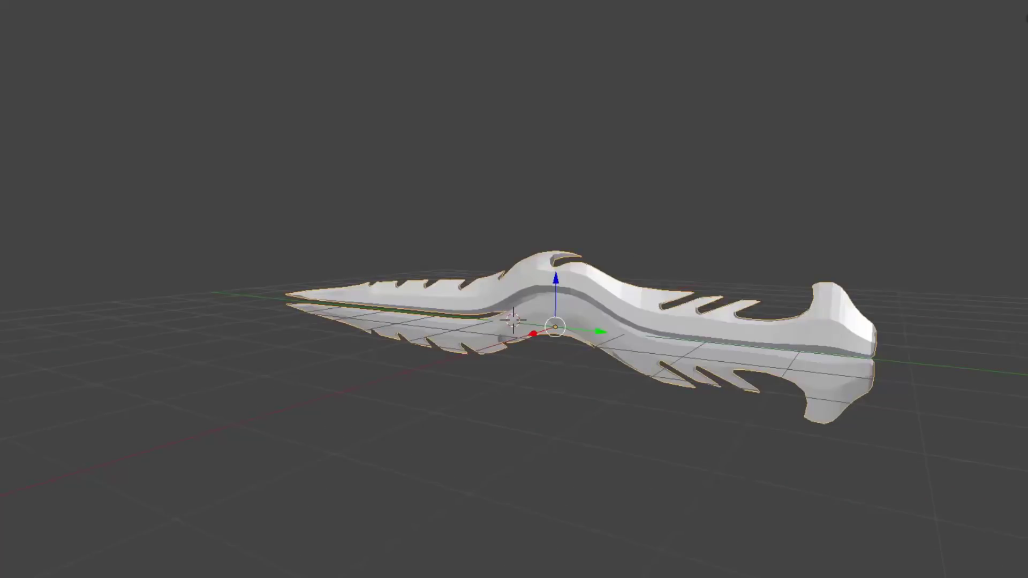
middle_click_drag(658, 307, 669, 337)
key("alt+a")
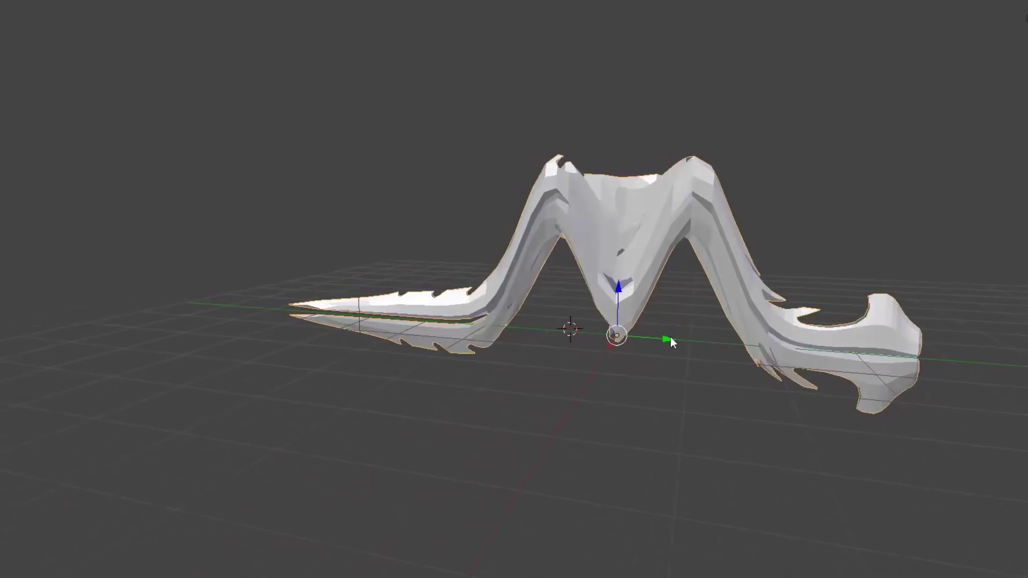
key("ctrl+z")
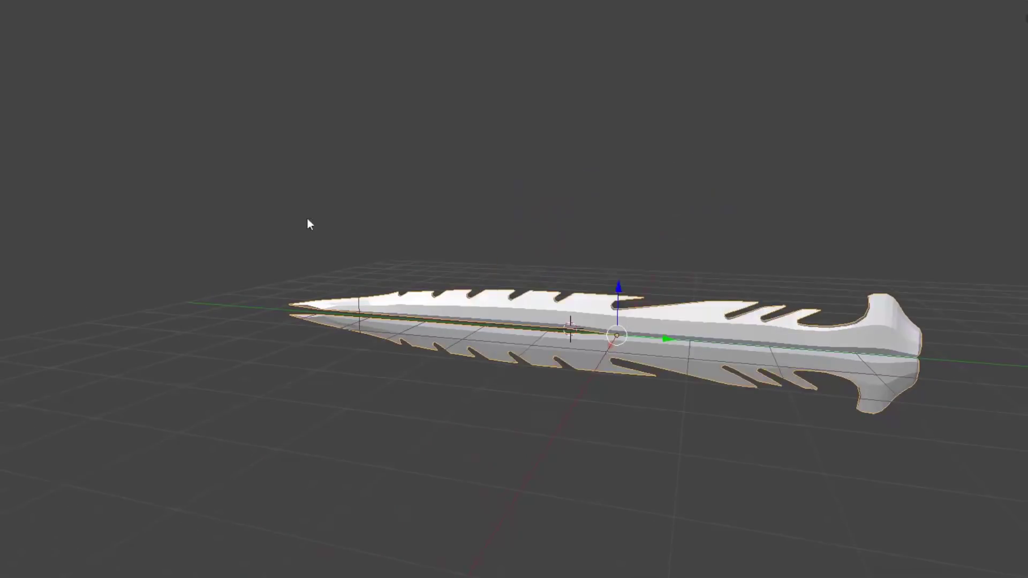
Export the sword blade to the Desktop as the Wavefront file "10 10 100 percent a plus plus sword.obj"
left_click(1, 1)
mouse_move(39, 246)
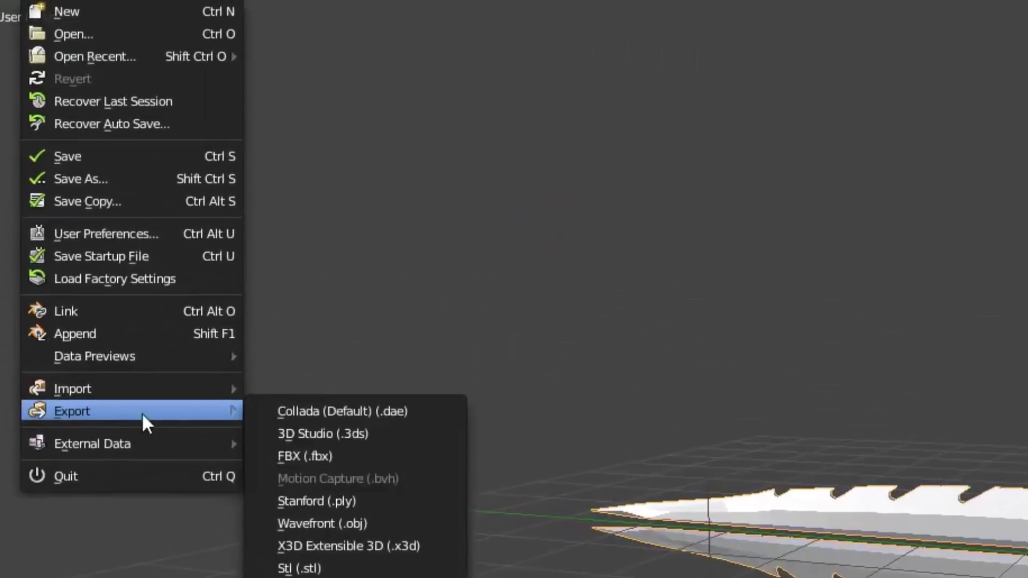
left_click(337, 524)
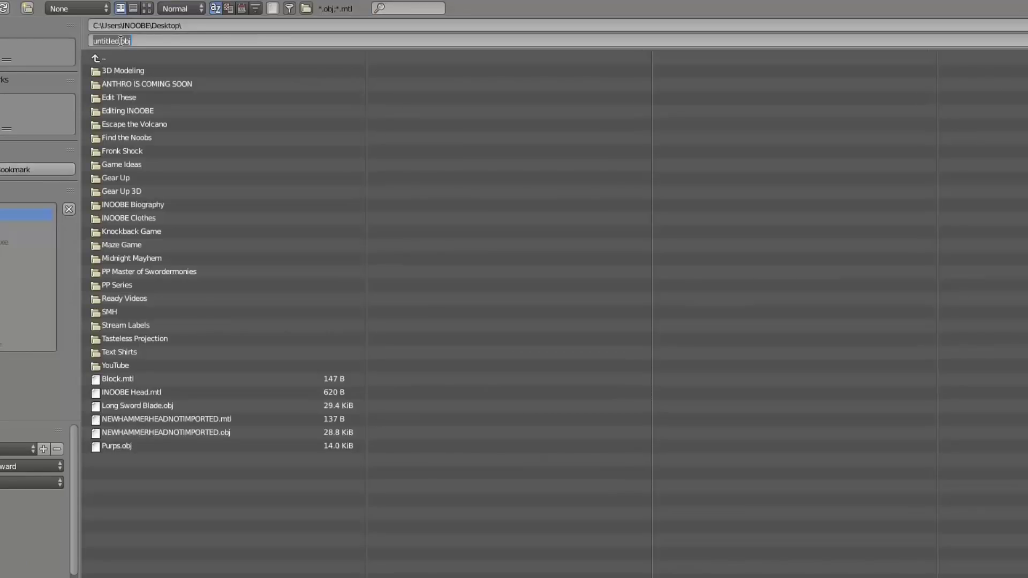
type("10 10 100 percent a plus plus sword")
key("Return")
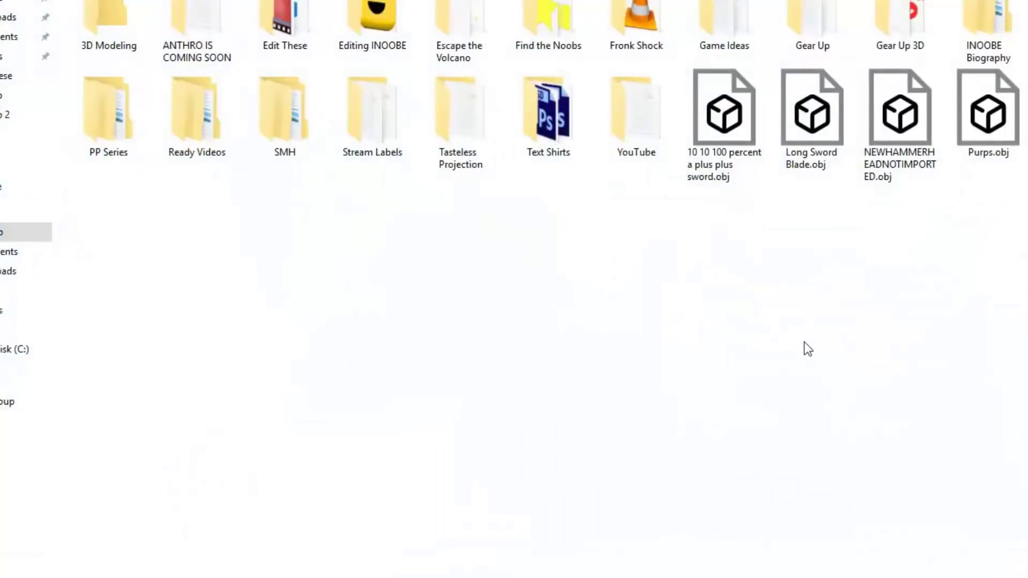
Switch to Roblox Studio and load "10 10 100 percent a plus plus sword.obj" as the mesh, declining the move to its stored location
left_click(724, 115)
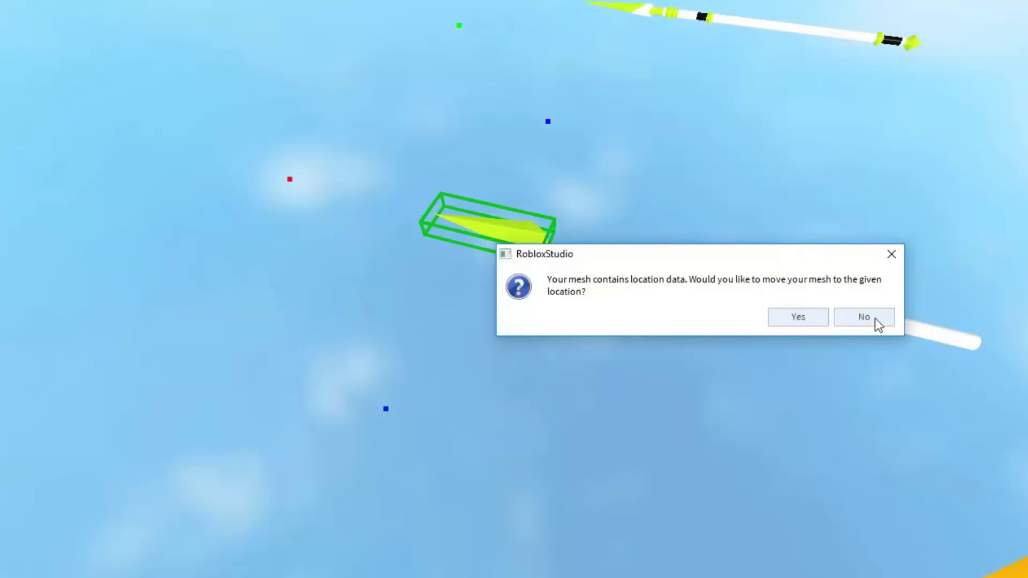
left_click(877, 320)
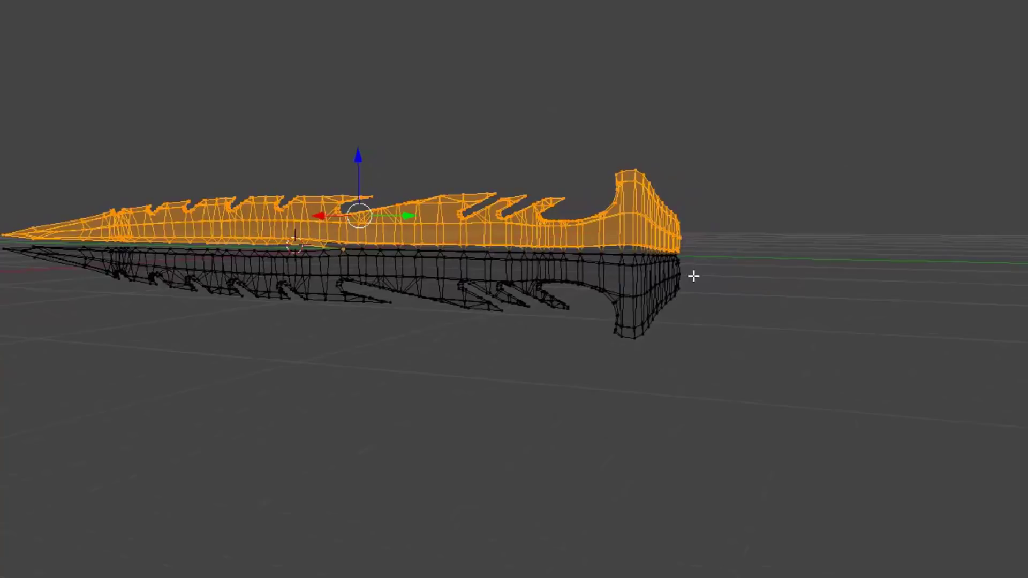
Back in Blender, delete the selected upper half of the blade mesh and return to solid shading
key("x")
left_click(693, 276)
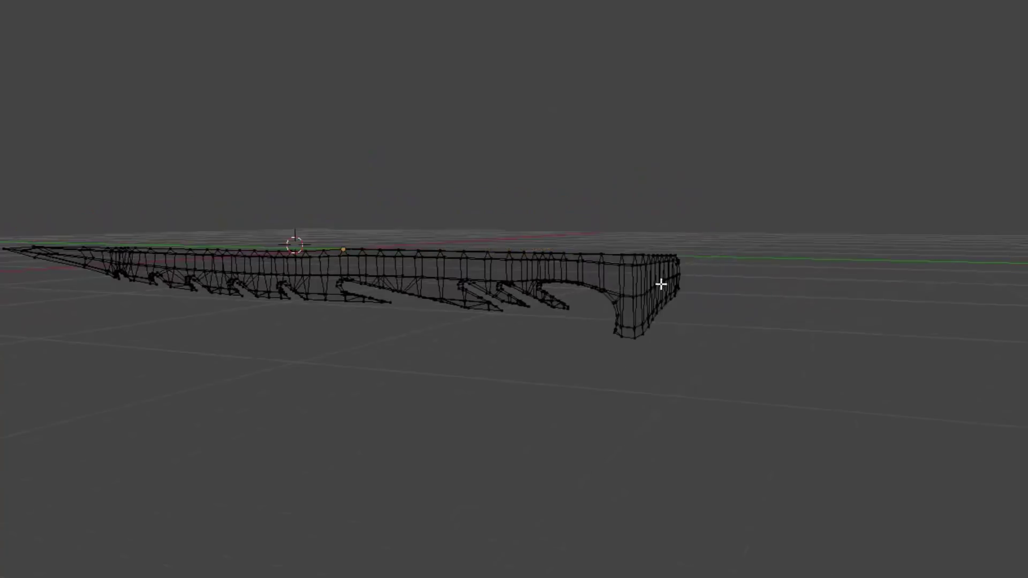
key("z")
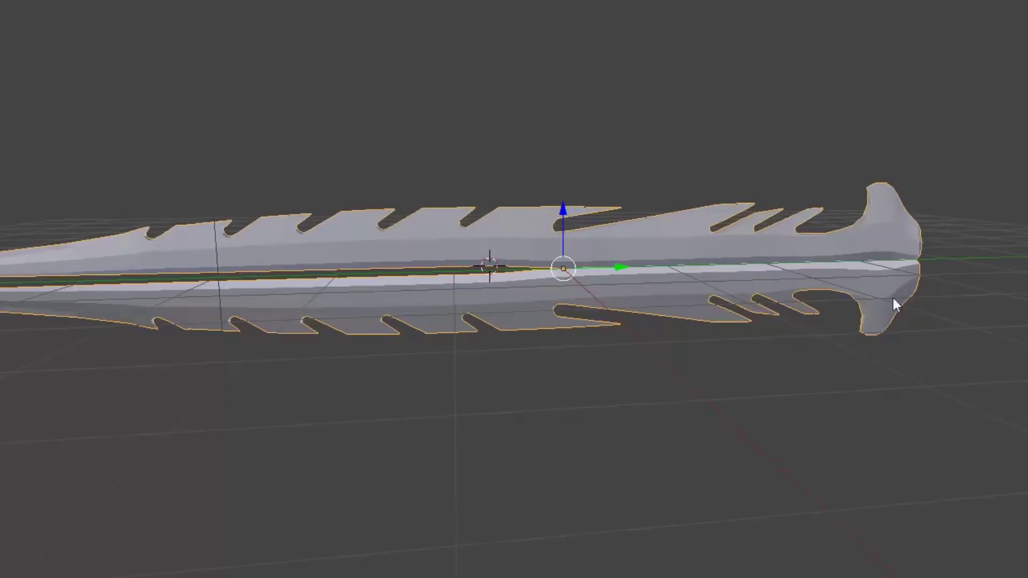
scroll(678, 223, "down", 3)
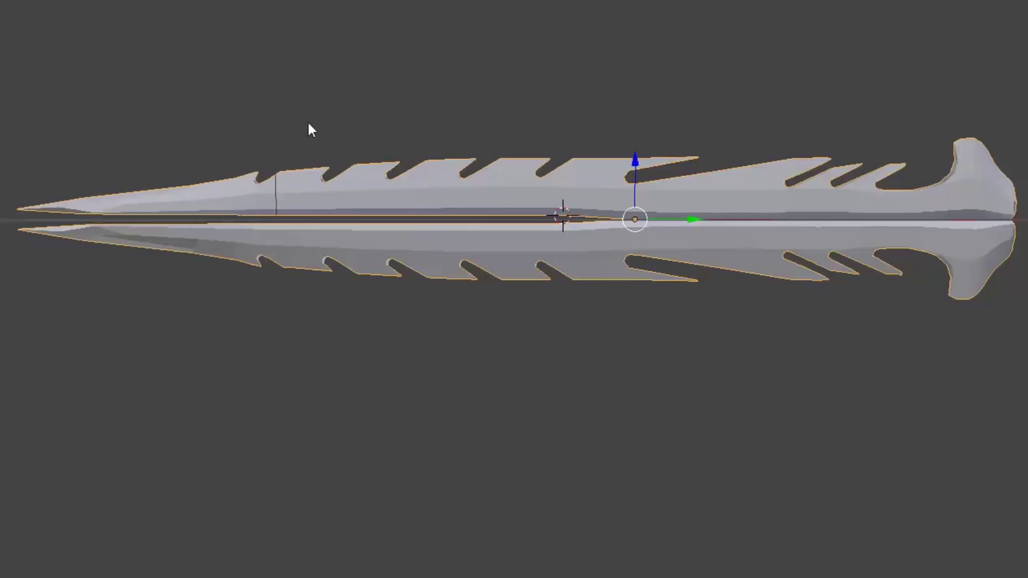
Remove duplicate vertices from the entire sword blade mesh
key("z")
middle_click_drag(307, 129, 332, 150)
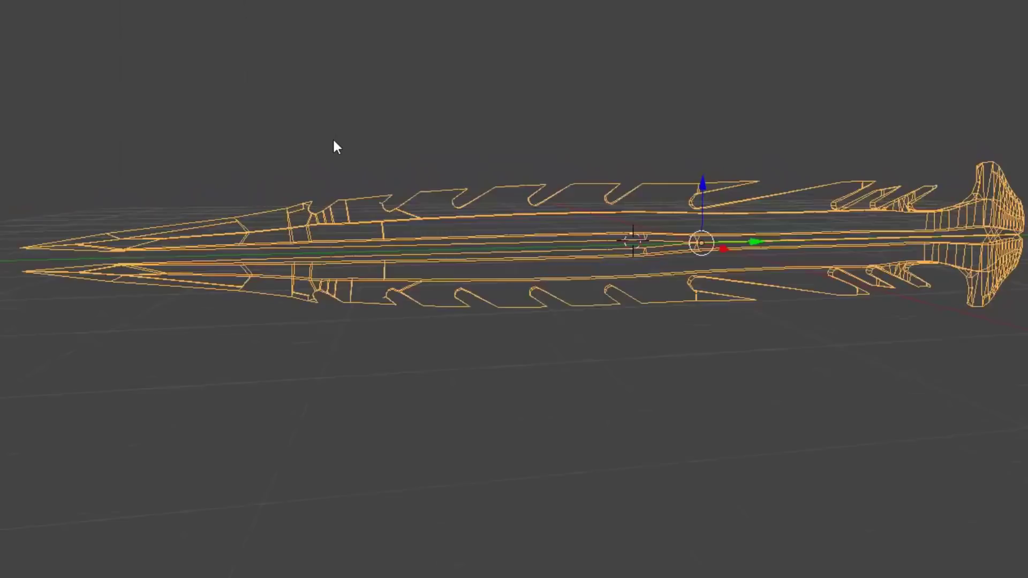
key("Tab")
scroll(333, 150, "down", 3)
key("a")
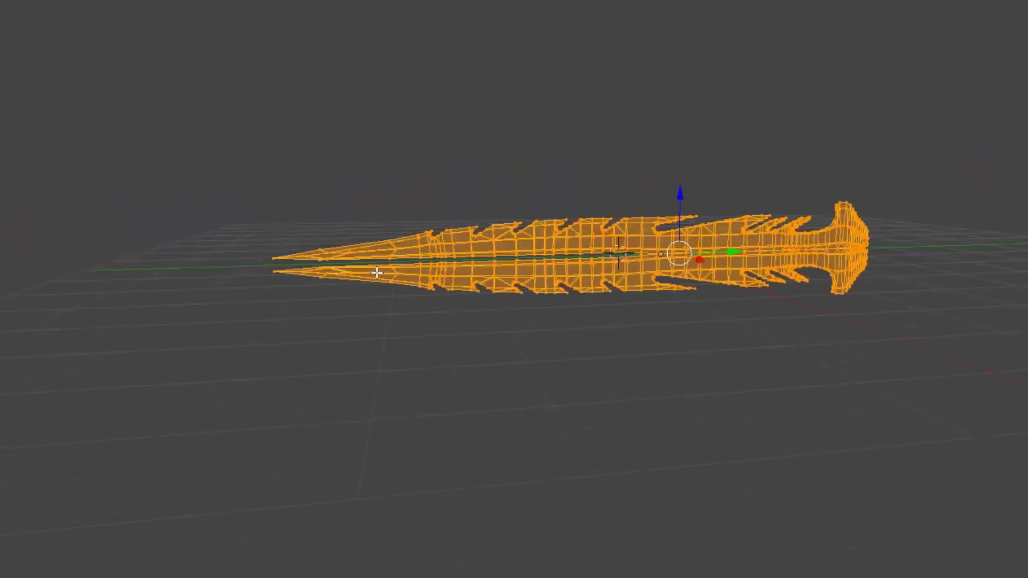
key("w")
left_click(377, 273)
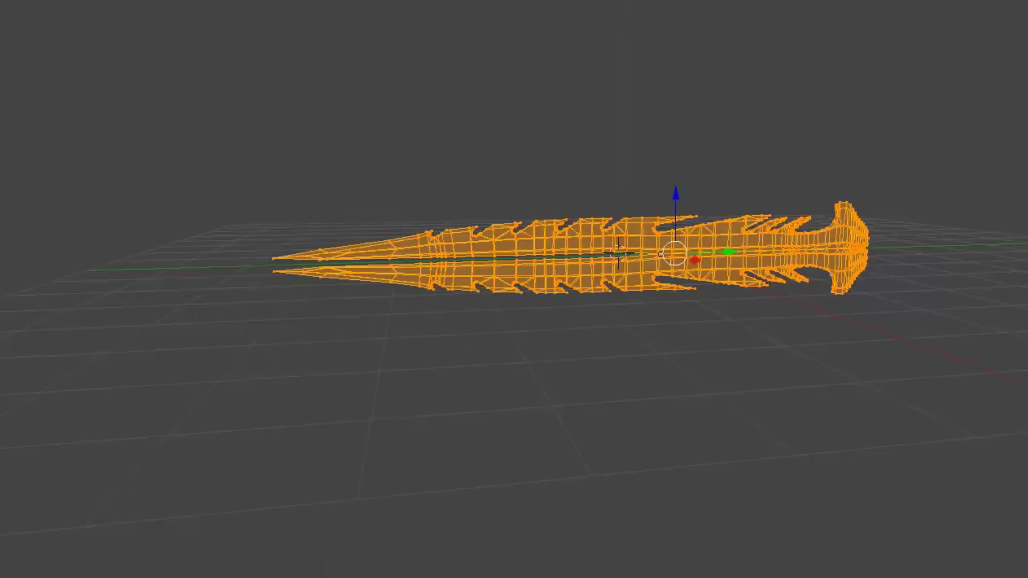
Export the blade as the Wavefront file "10 10 100 percent a plus plus sword Version2.obj"
mouse_move(28, 211)
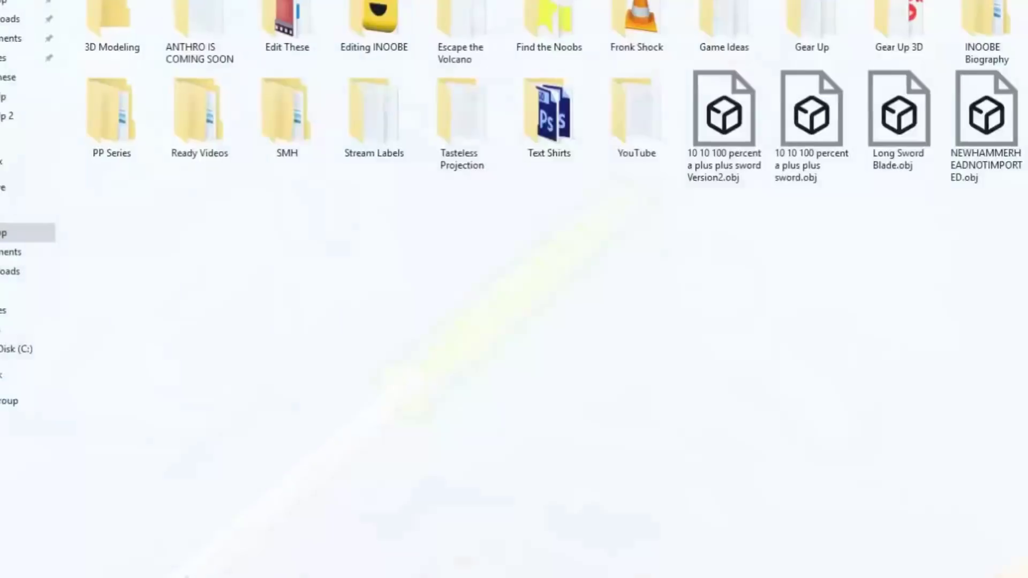